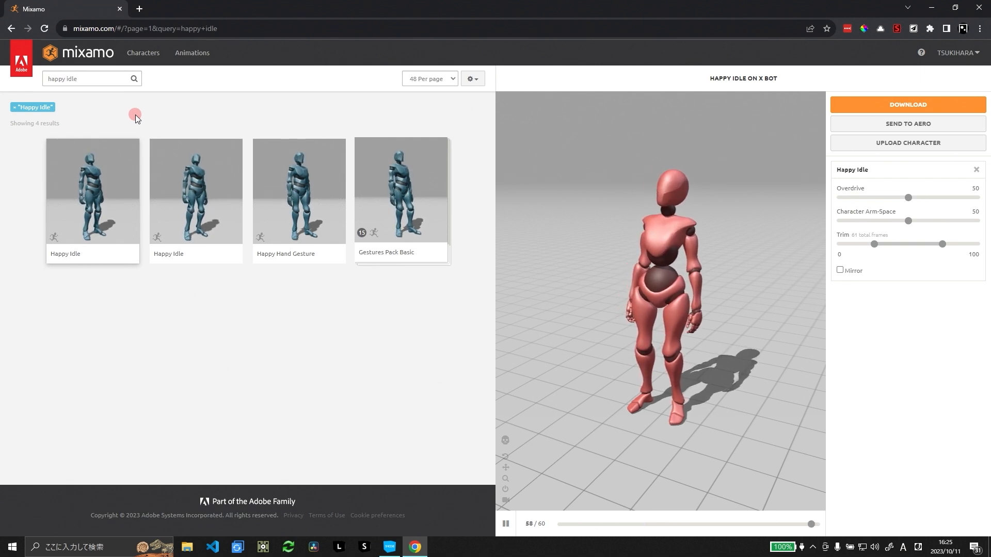
Preview the Happy Idle animations, pick the first result, and start its download.
left_click(100, 185)
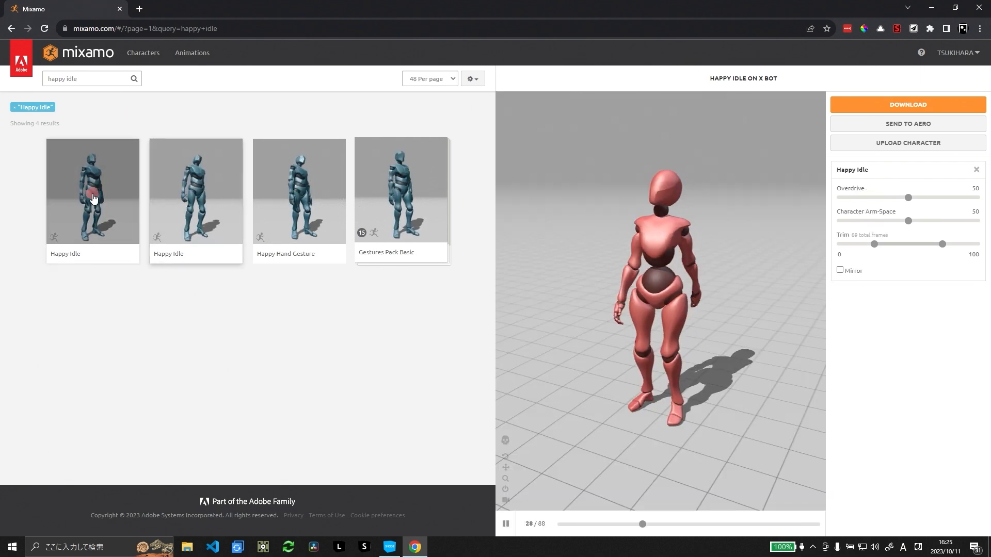
left_click(98, 199)
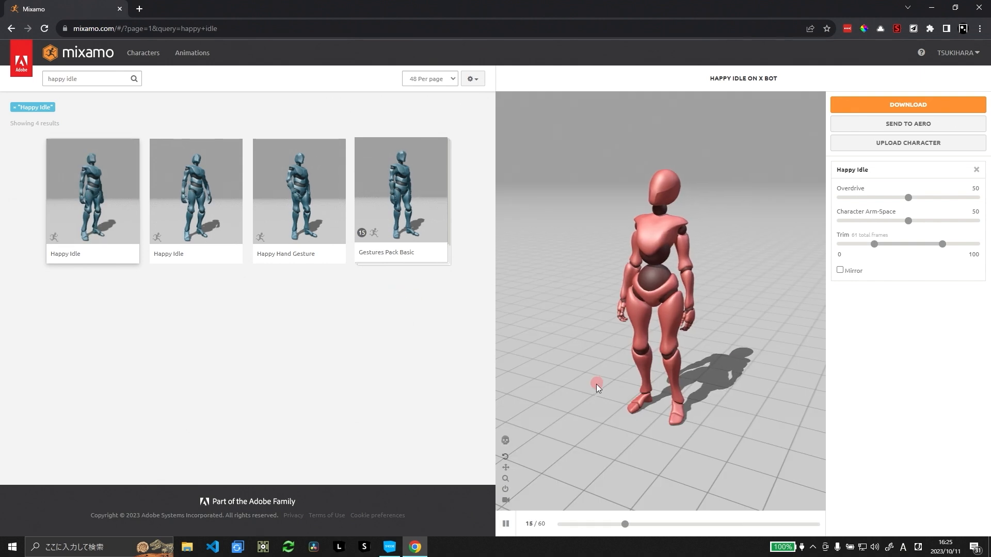
left_click(869, 103)
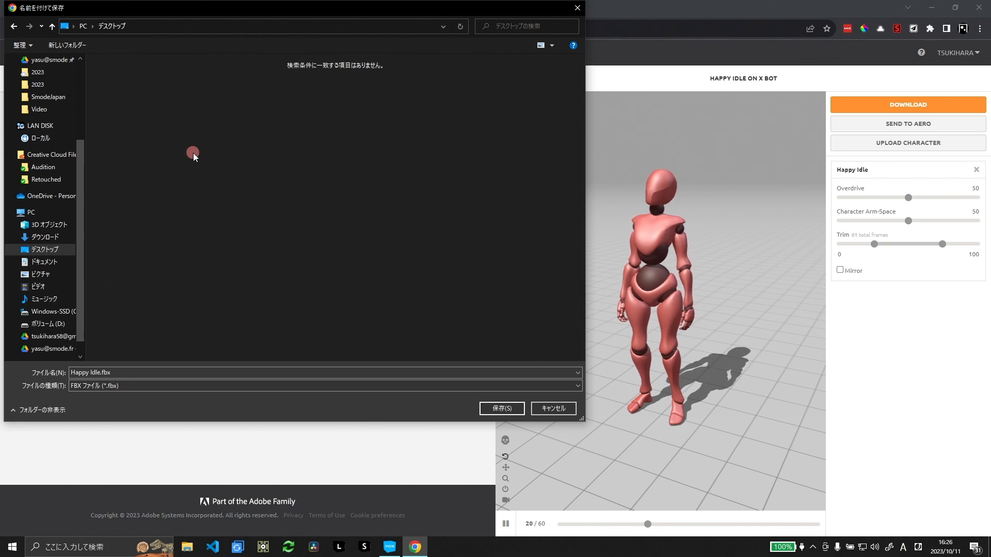
Create a folder named Tuto_Pc2 on the desktop for the download and open it.
key("ctrl+shift+n")
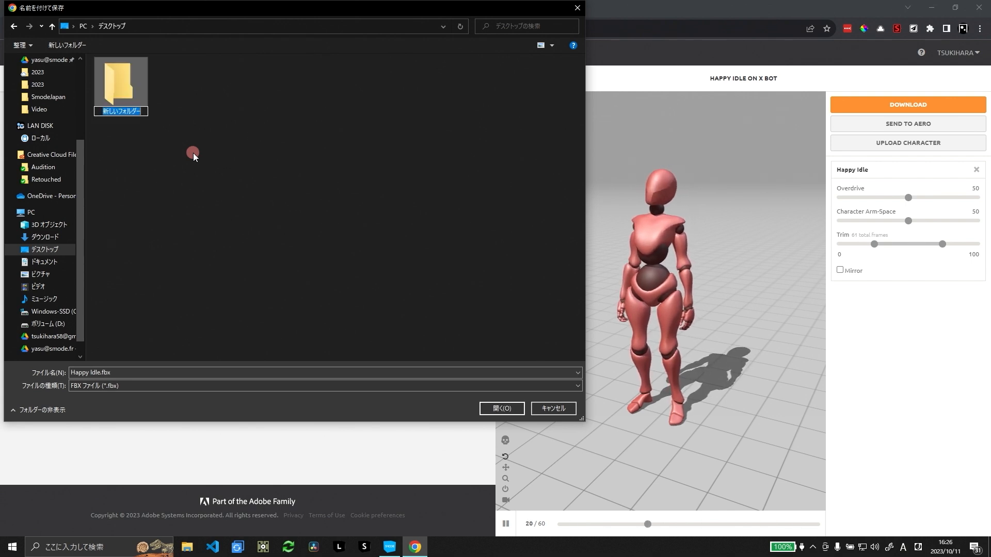
type("Tuto_Pc2")
key("Return")
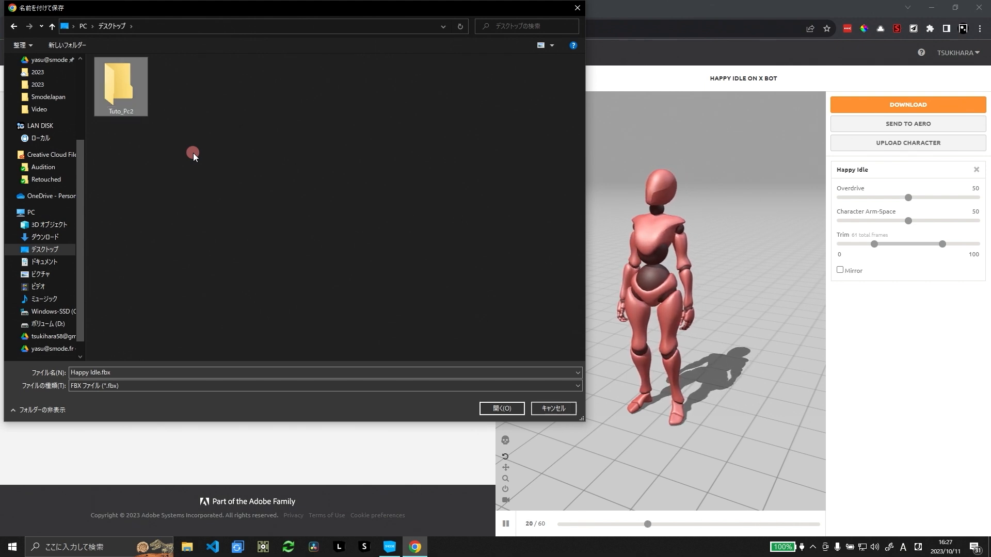
key("Return")
Create an Assets folder inside Tuto_Pc2 and save Happy Idle.fbx in it.
key("ctrl+shift+n")
type("A")
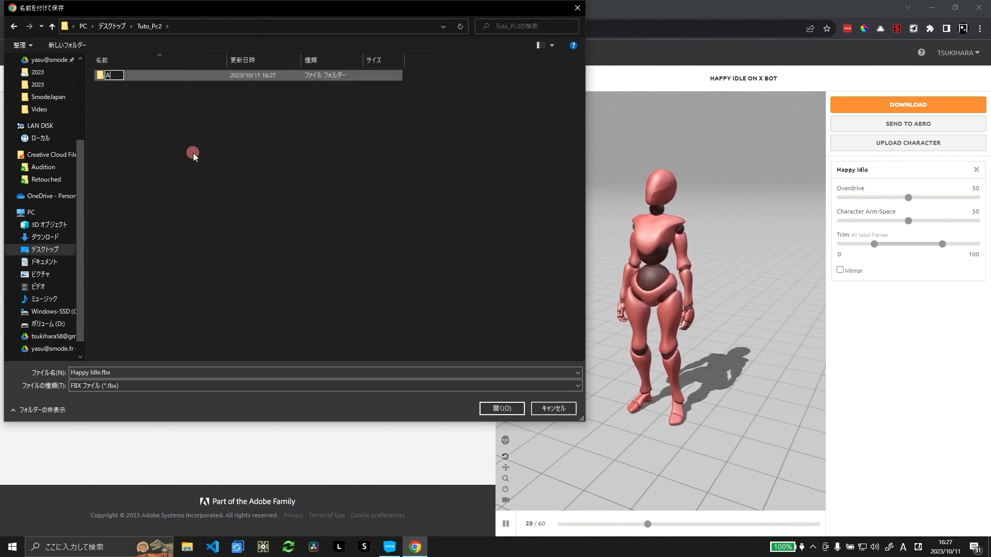
type("ssets")
key("Return")
key("Return")
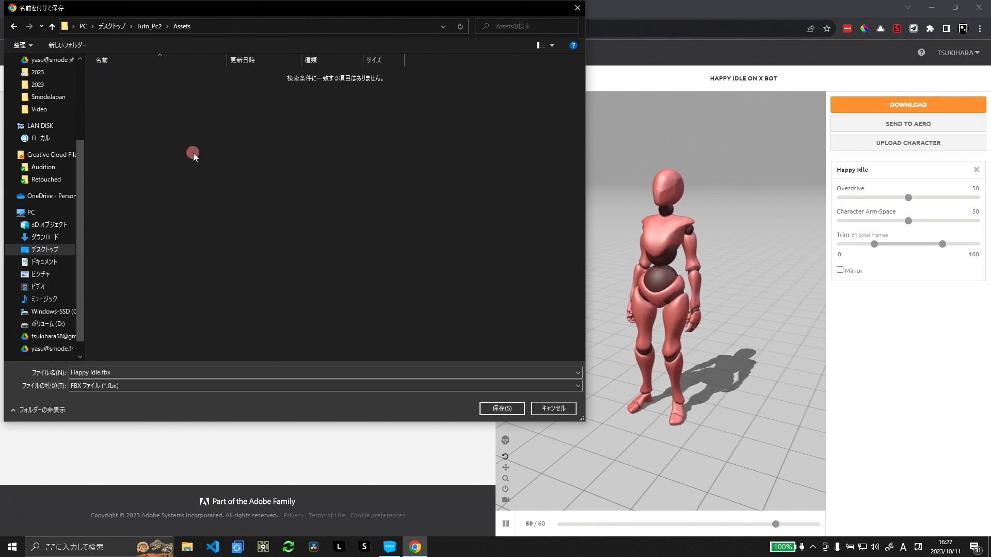
left_click(503, 408)
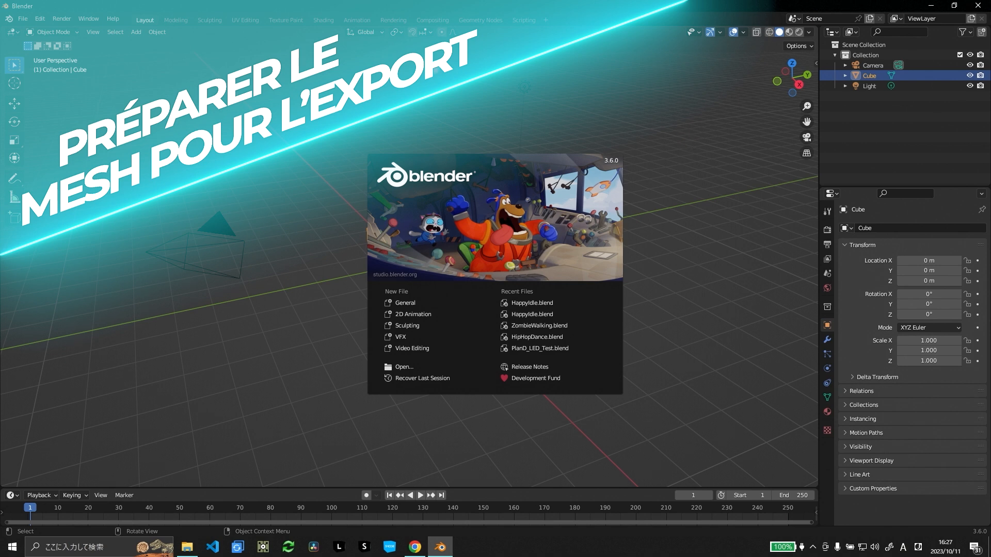
In Blender, look up the pc2 export add-on in the preferences to check that it is enabled.
left_click(689, 140)
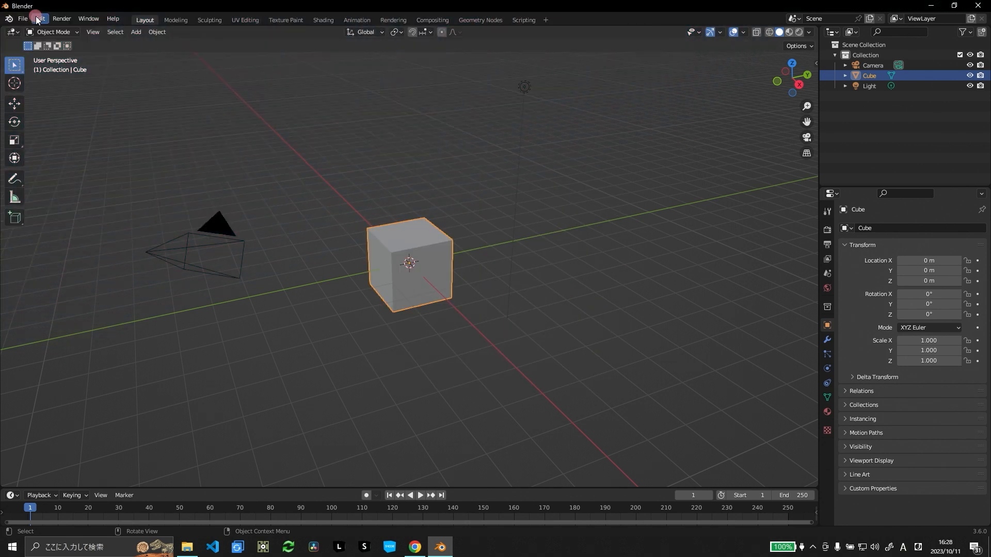
left_click(38, 19)
left_click(98, 162)
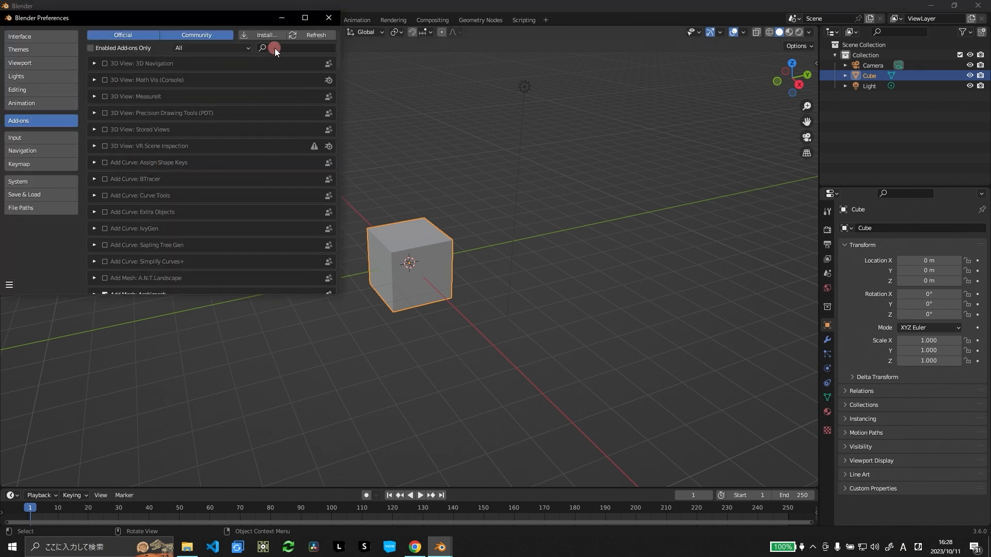
type("pc")
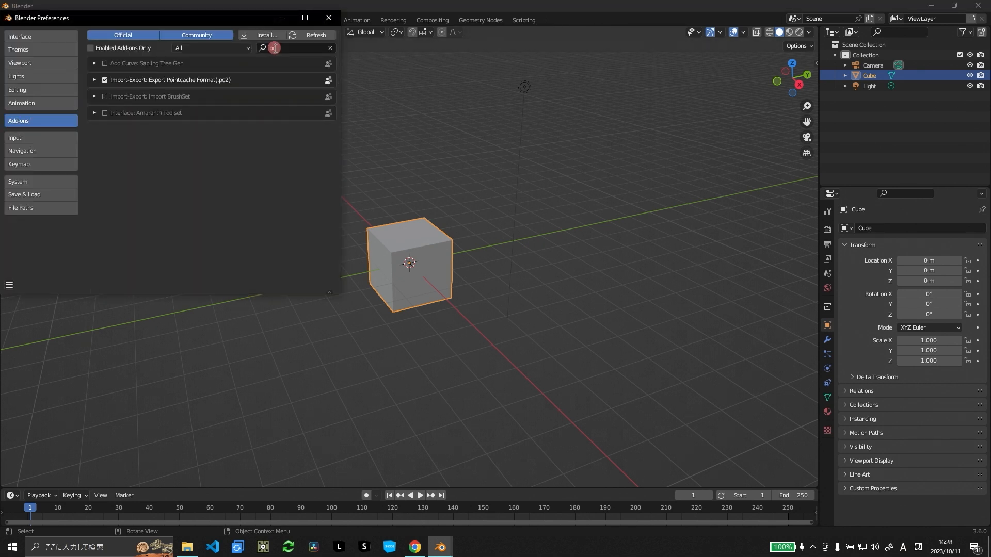
type("2")
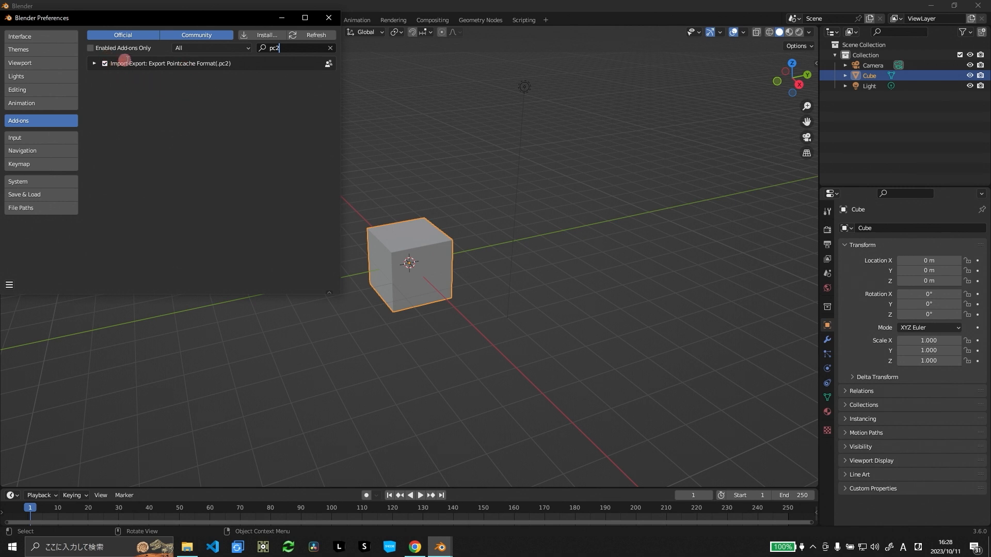
left_click(328, 18)
Delete the default cube, camera and light, and import Happy Idle.fbx from the desktop's Tuto_Pc2\Assets folder.
left_click_drag(114, 67, 637, 391)
key("Delete")
left_click(22, 19)
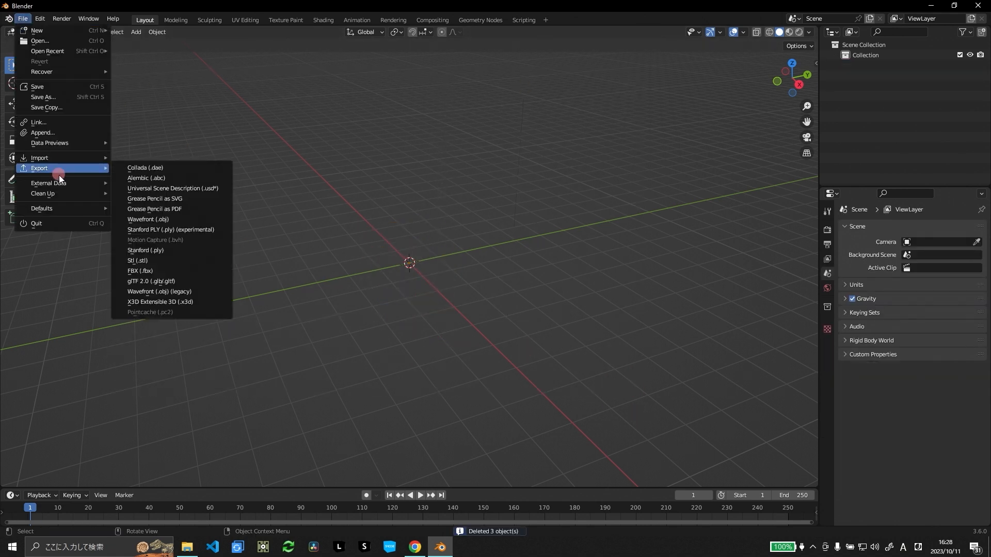
mouse_move(59, 162)
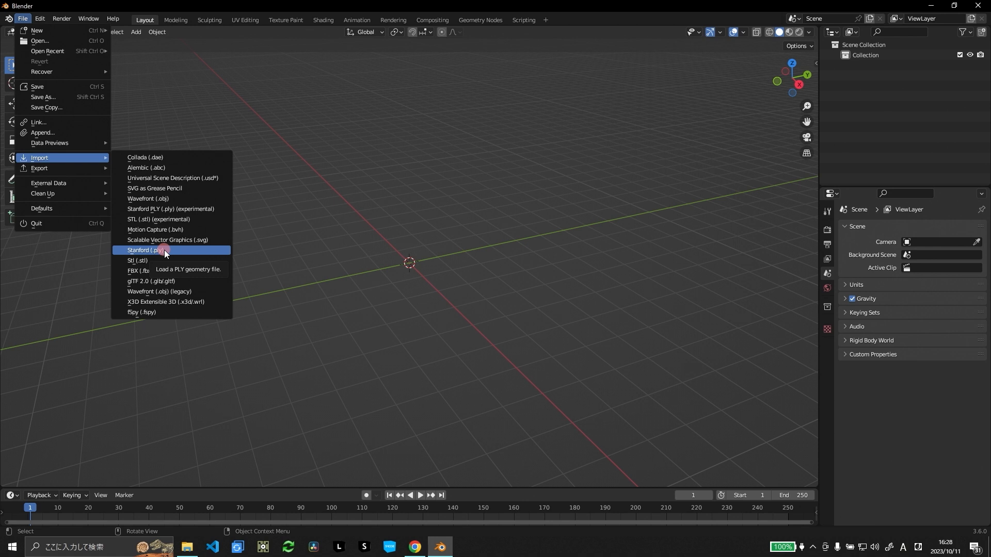
left_click(169, 269)
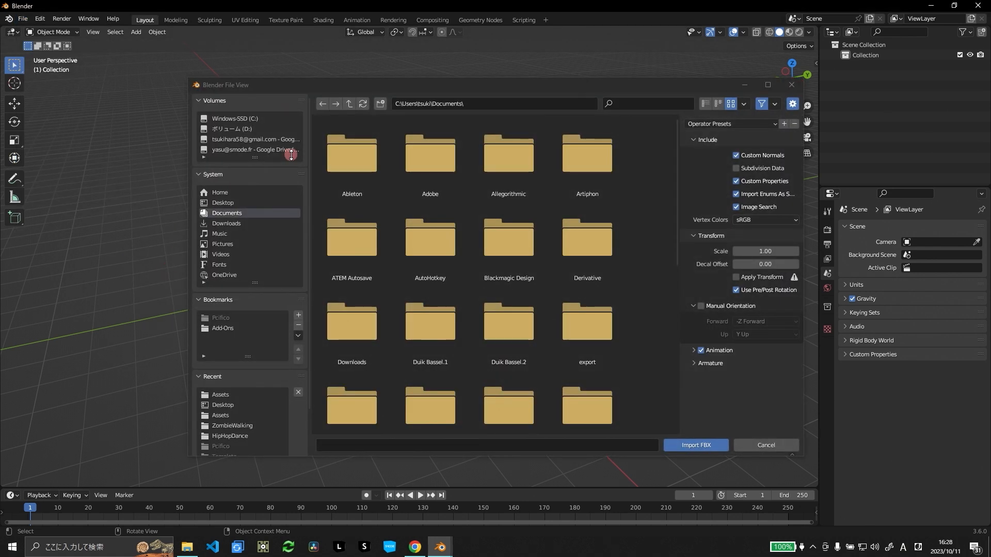
double_click(367, 172)
double_click(370, 174)
left_click(345, 155)
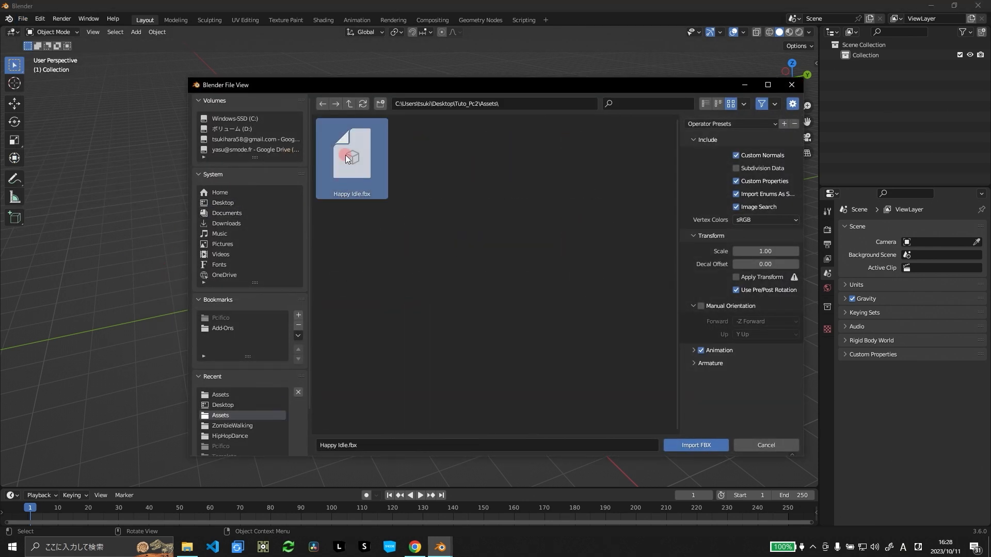
left_click(685, 445)
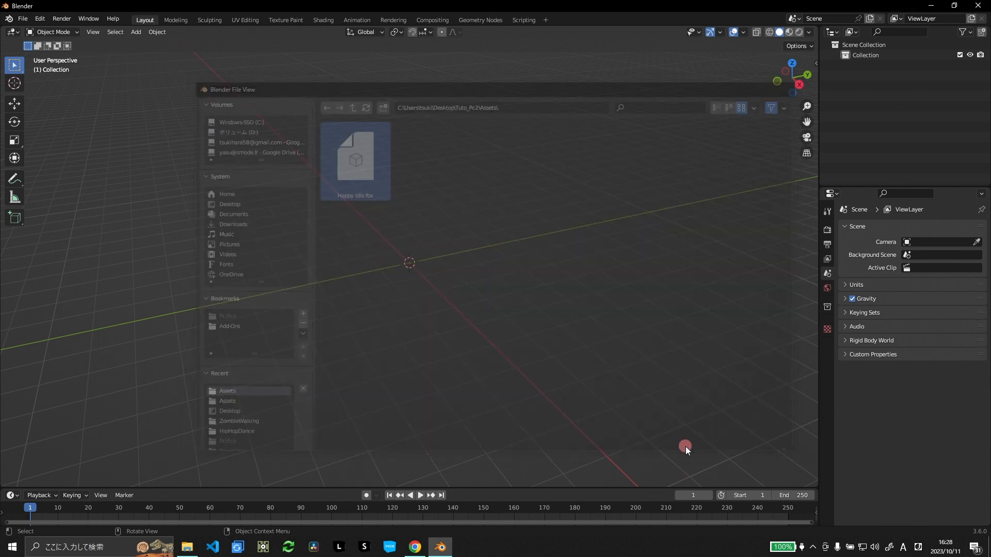
Save the scene over HappyIdle.blend in D:\SmodeJapan\Tuto_PC2\Assets.
key("ctrl+s")
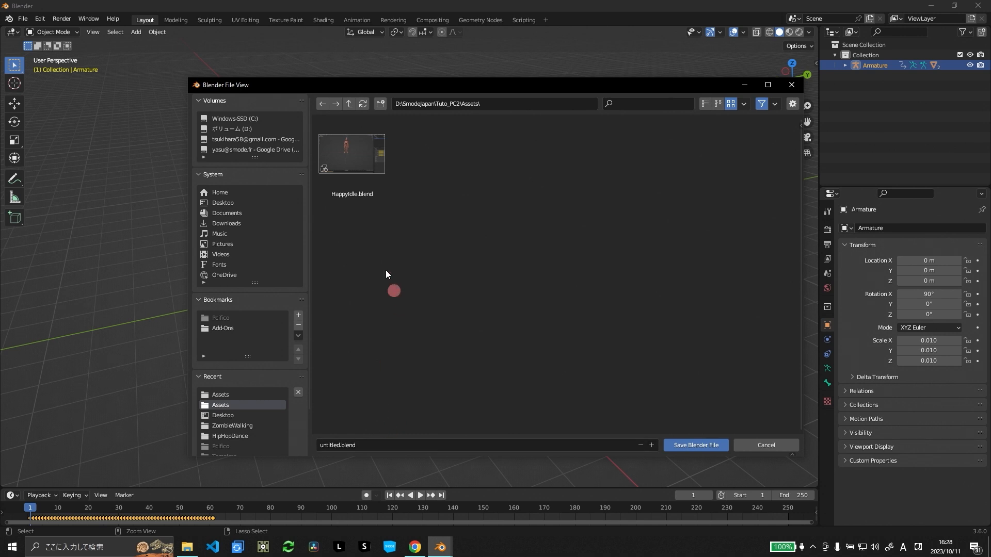
left_click(340, 157)
left_click(380, 445)
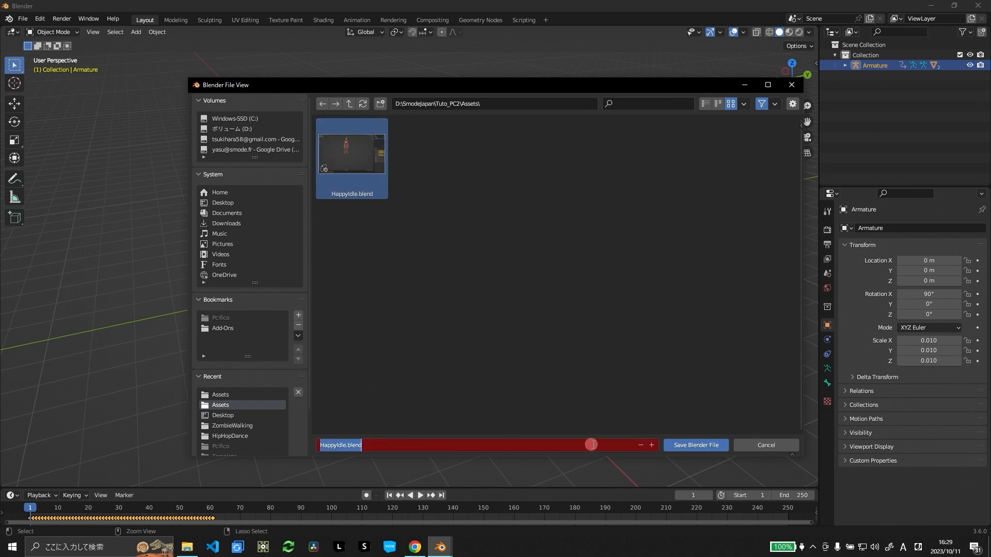
left_click(686, 446)
Join the Beta_Joints mesh under the armature into Beta_Surface and rename the combined mesh HappyIdle.
left_click(868, 66)
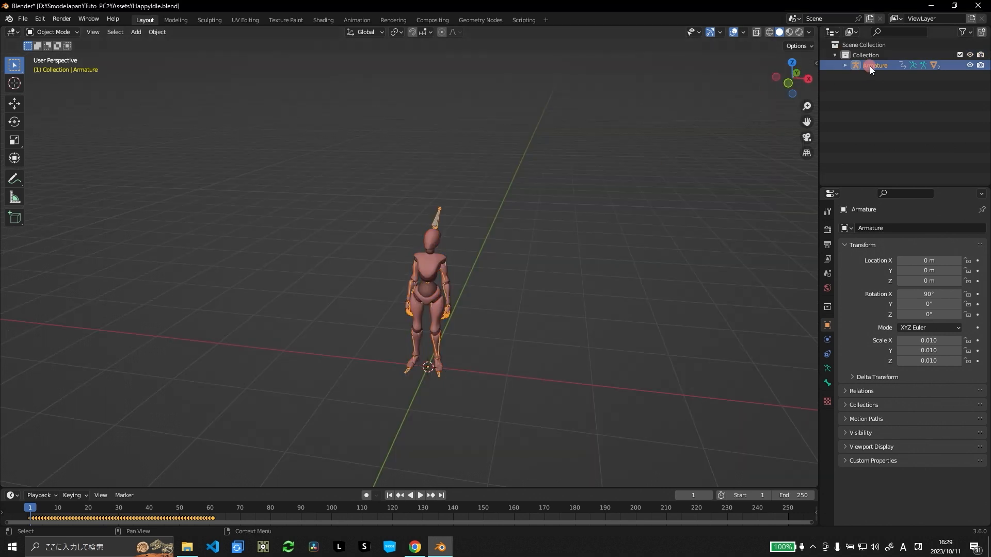
left_click(847, 65)
left_click(890, 107)
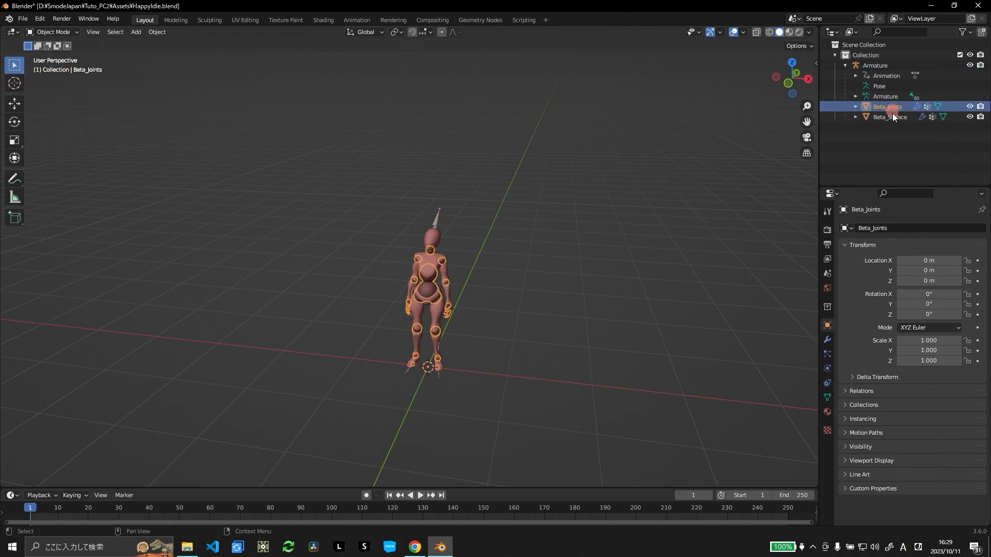
left_click(893, 117)
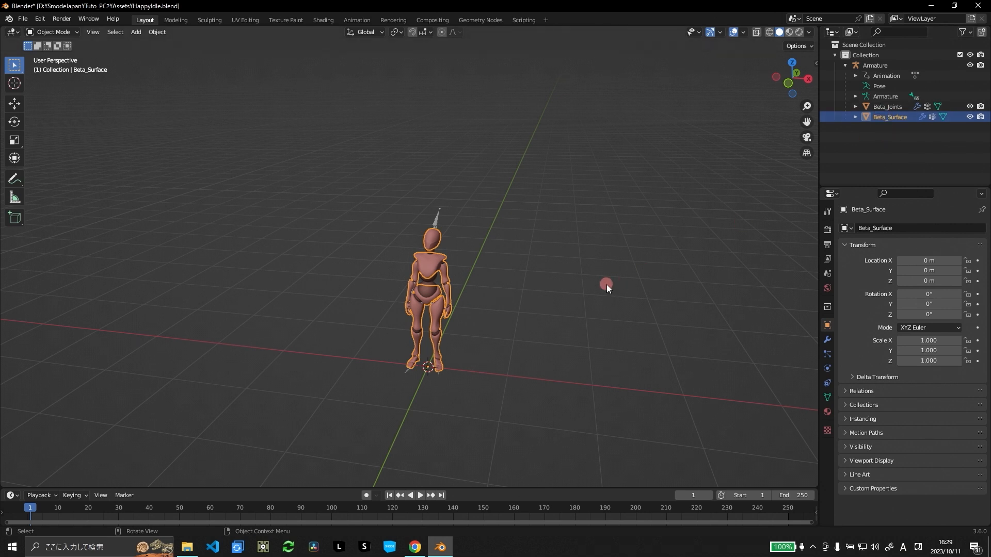
left_click(434, 271)
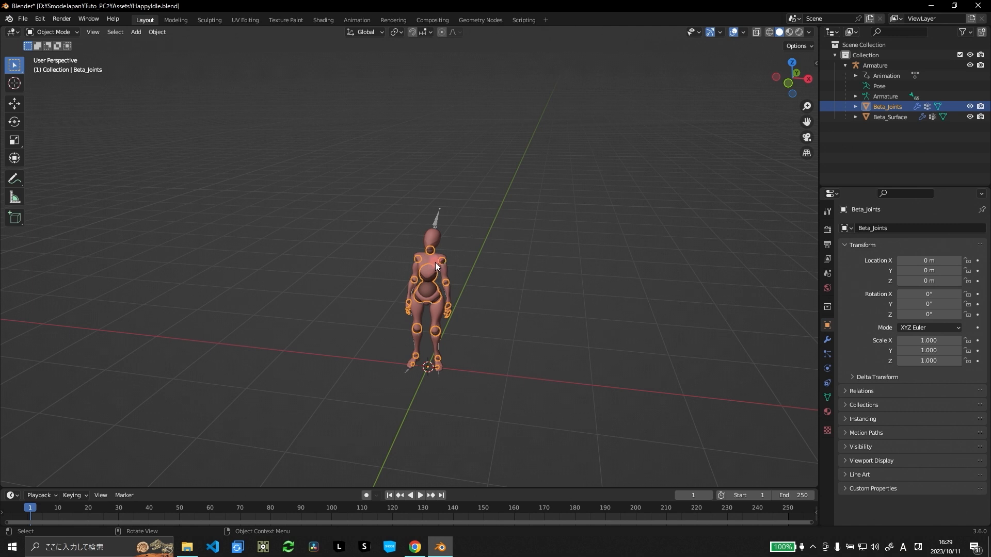
left_click(428, 261, "shift")
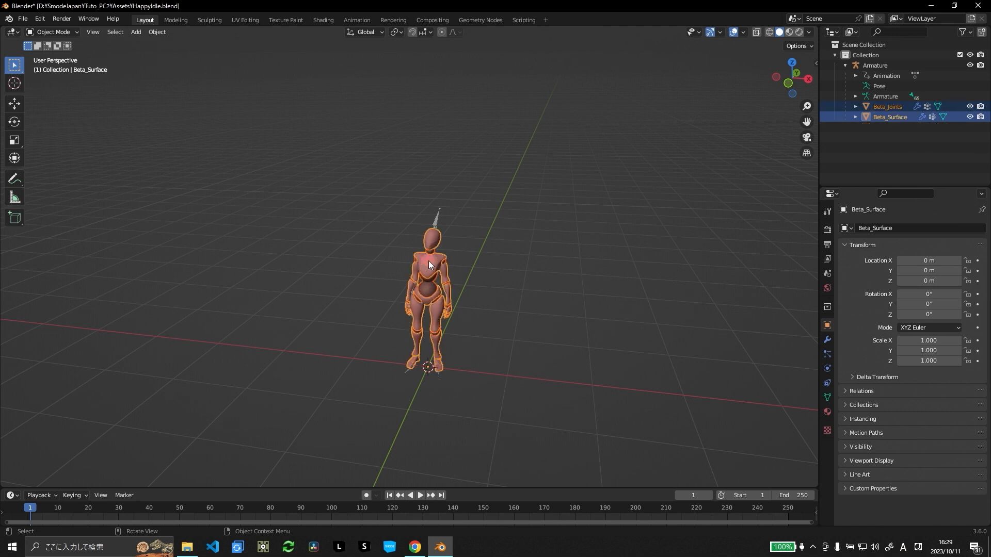
key("ctrl+j")
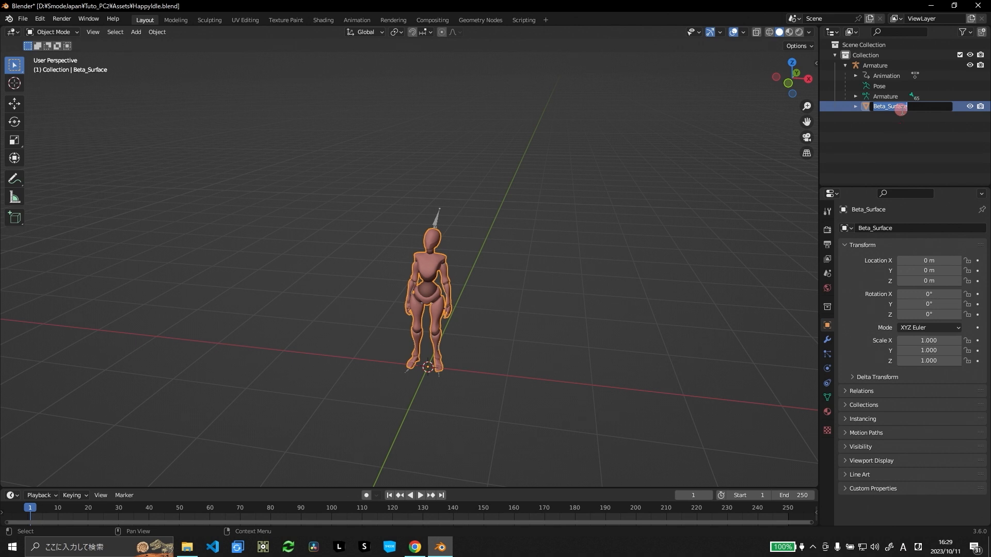
type("HappyIdle")
key("Return")
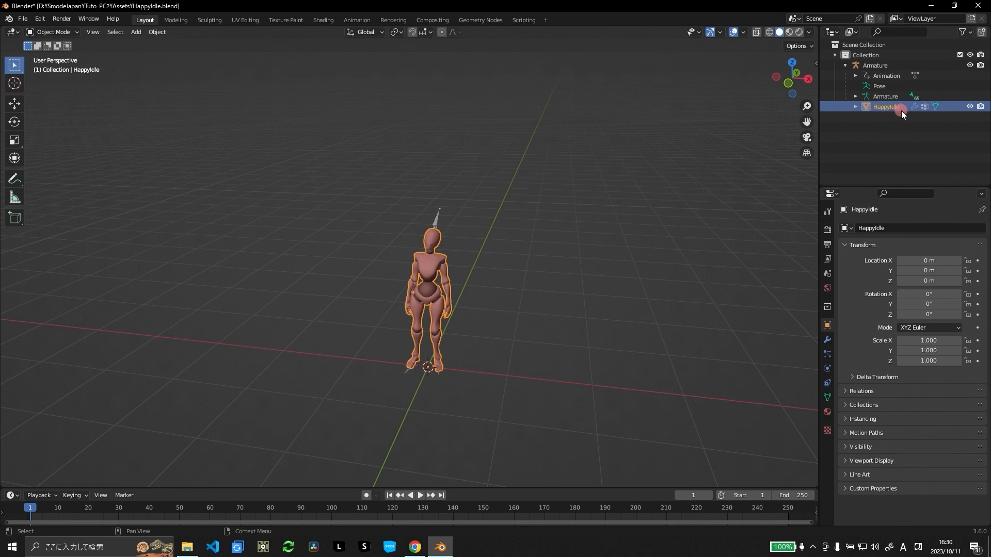
Set the scene's end frame to 61, matching the armature's last keyframe, and play back the animation.
left_click(877, 66)
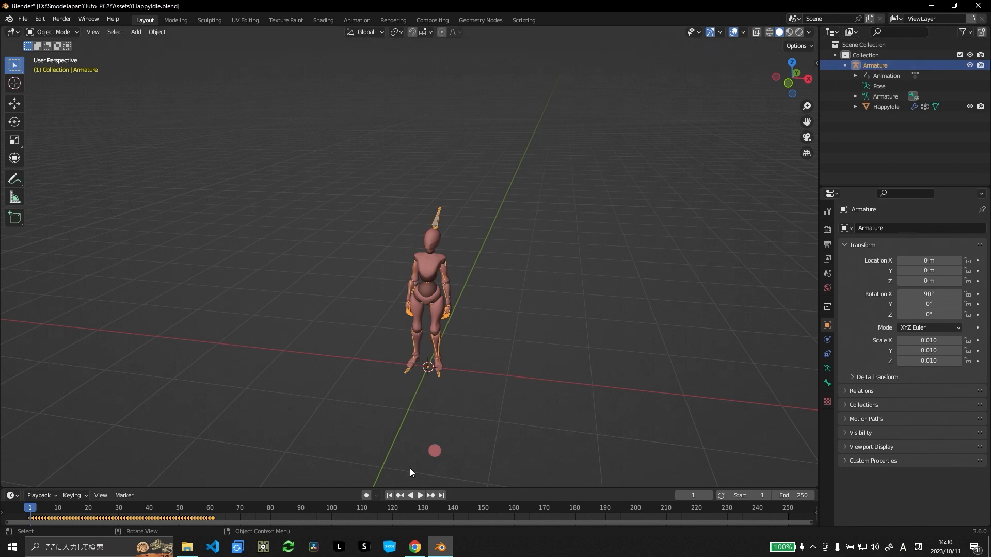
left_click(213, 511)
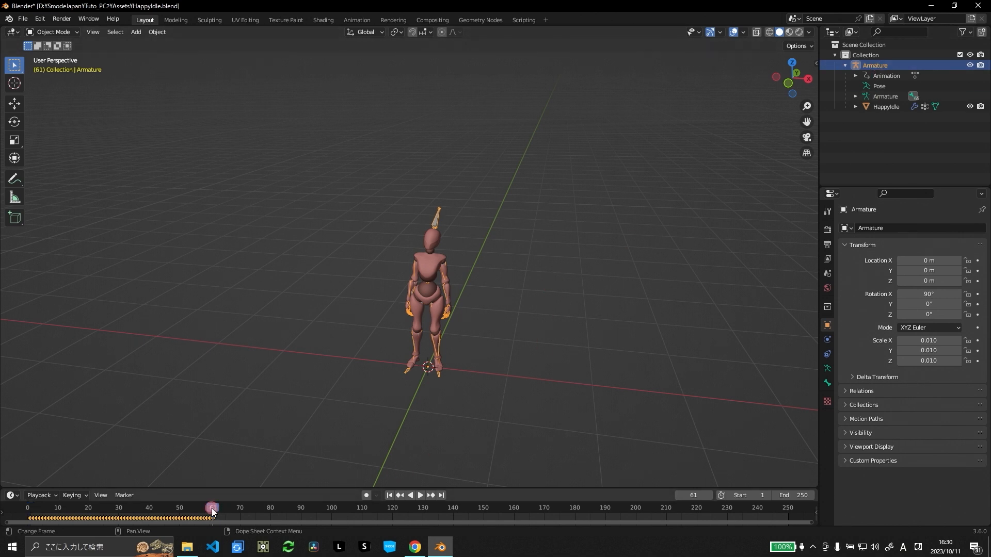
left_click_drag(239, 488, 236, 364)
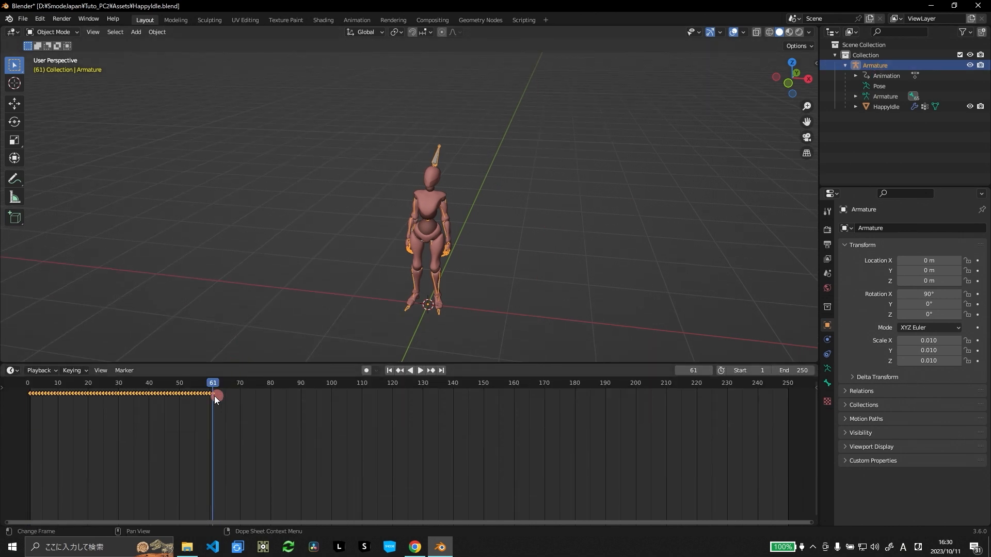
left_click(797, 370)
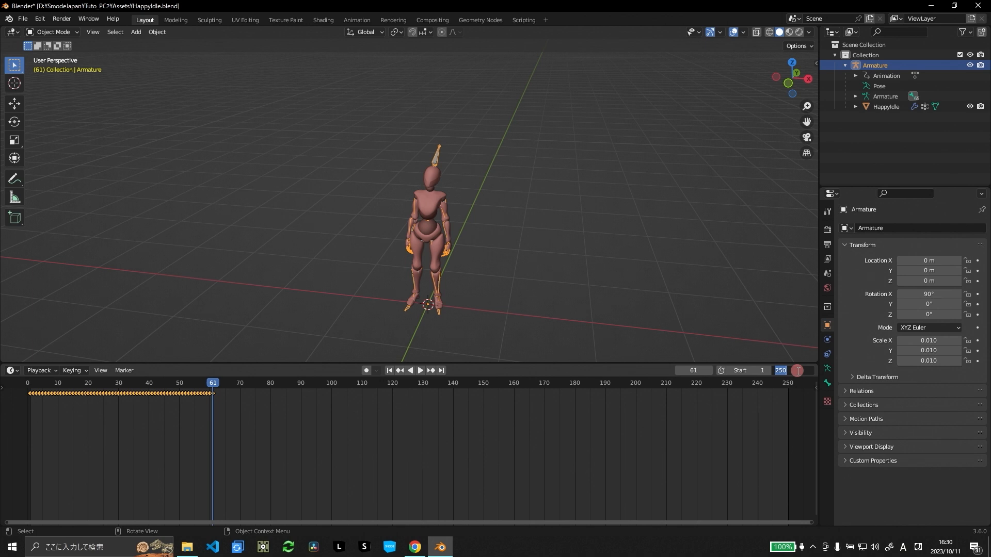
type("61")
key("Return")
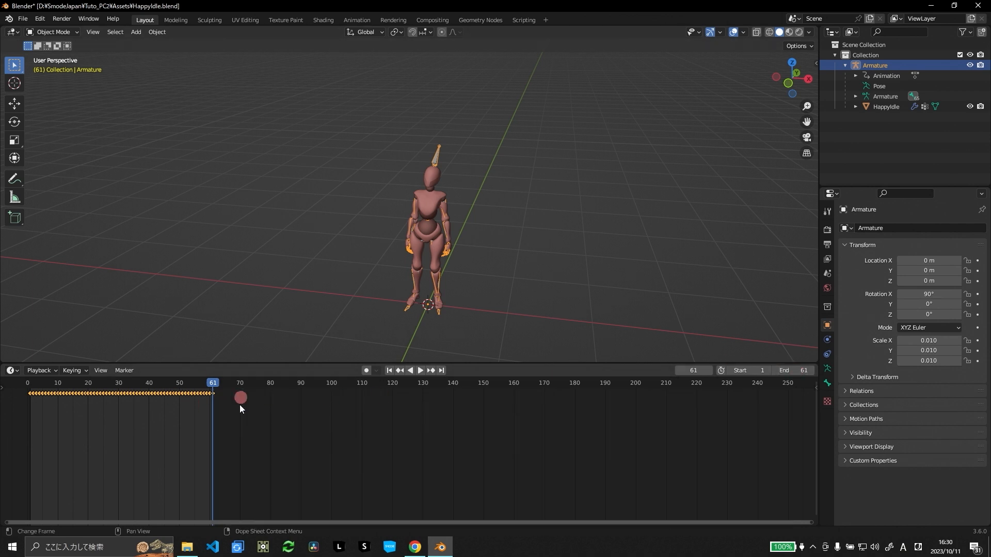
left_click(419, 369)
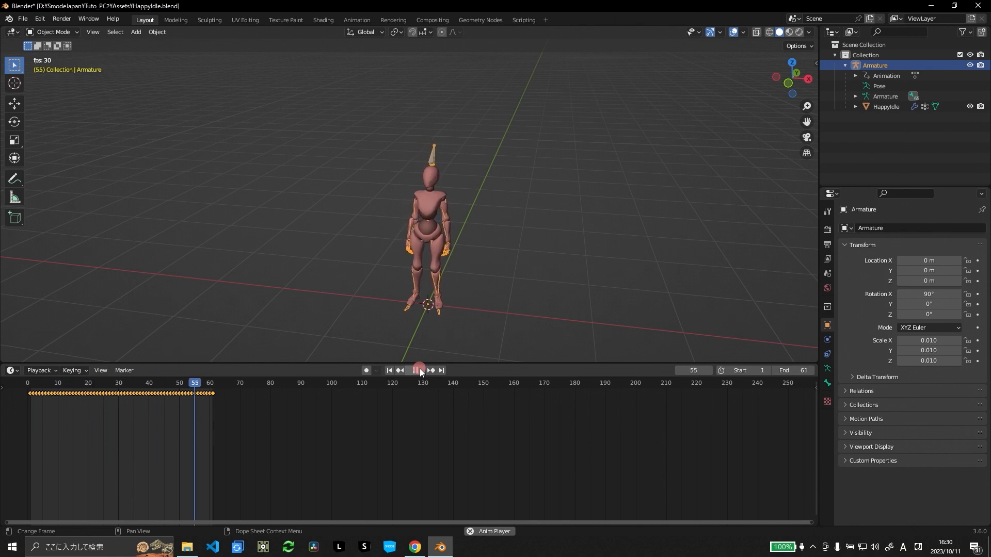
key("Escape")
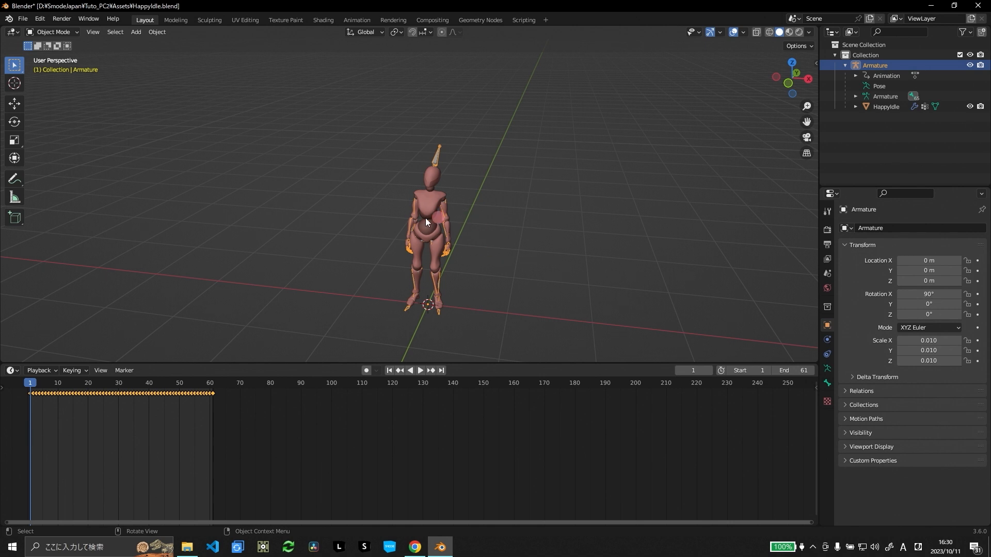
Bake the HappyIdle mesh's action from frame 1 to 61 with a frame step of 1 and Bake Data set to Object.
left_click(403, 210)
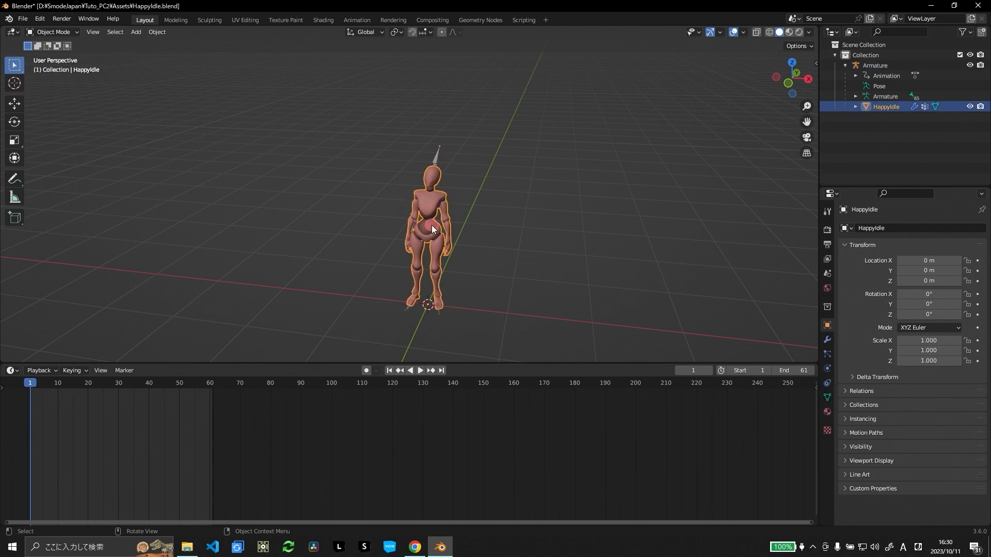
left_click(156, 32)
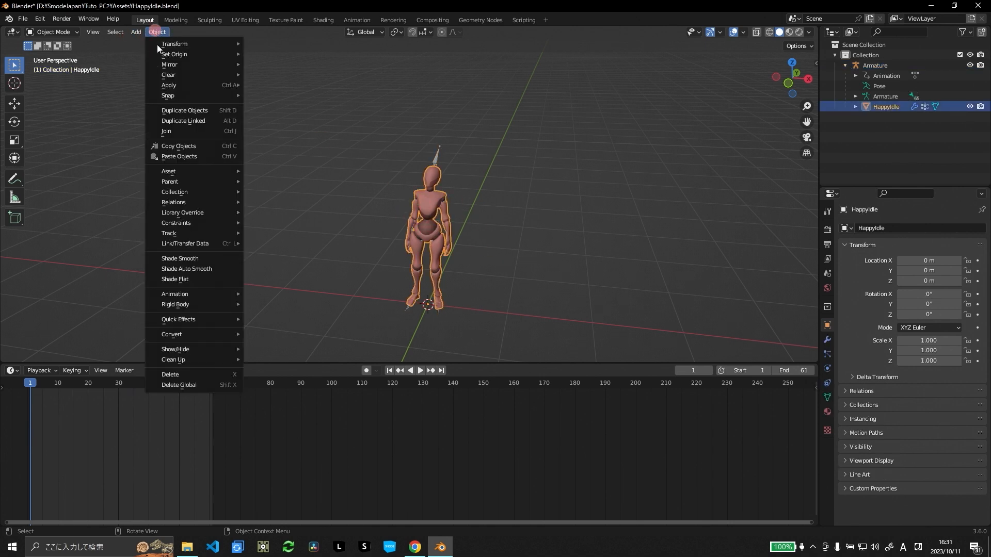
mouse_move(194, 295)
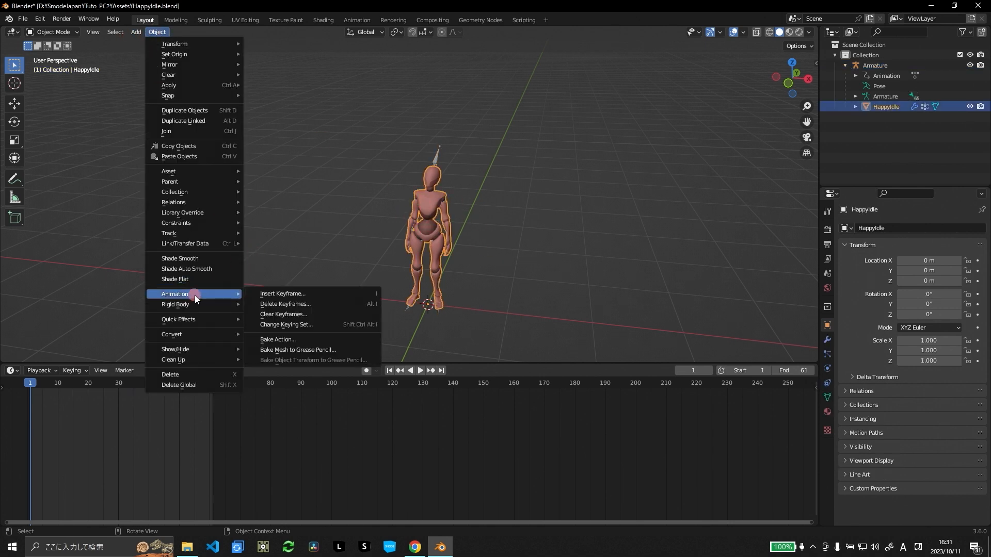
left_click(277, 340)
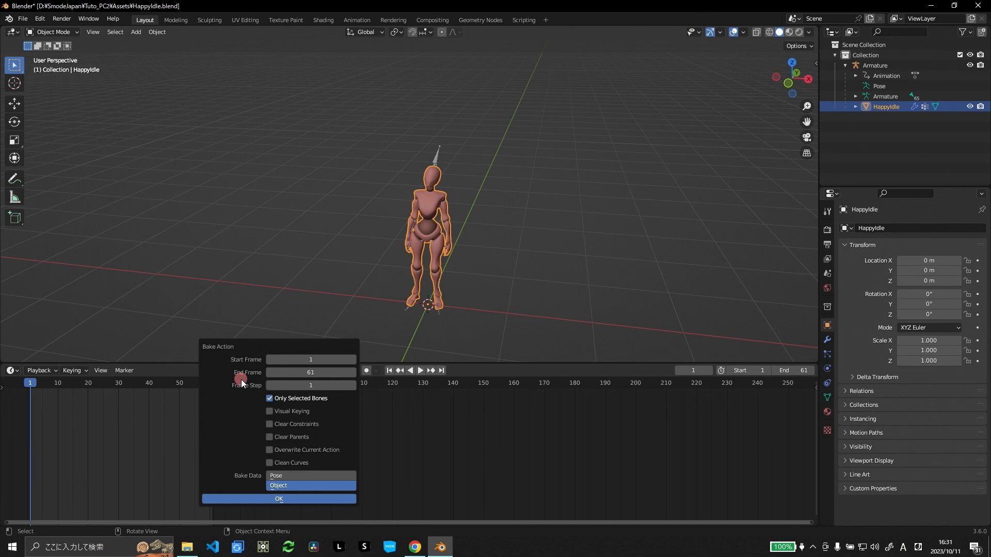
left_click(273, 500)
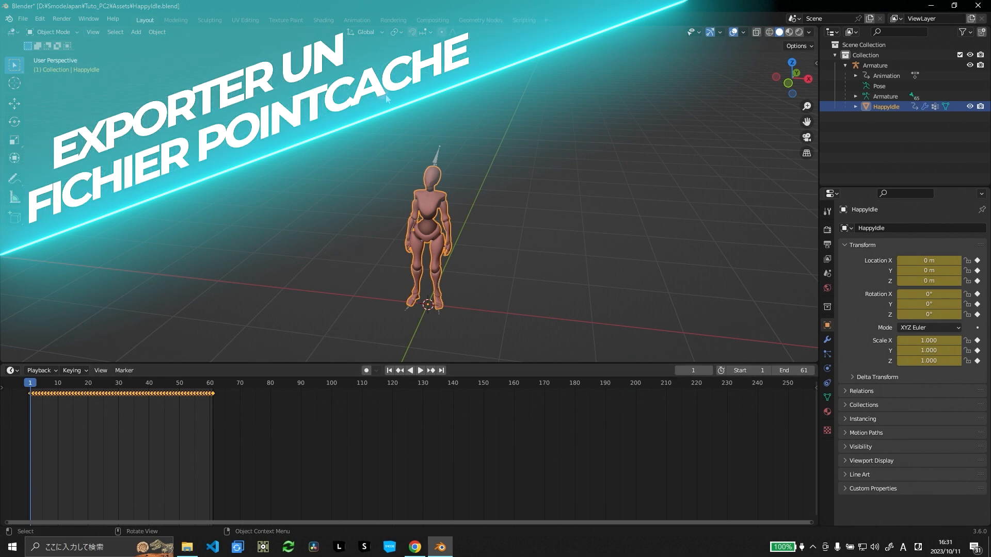
Export the scene as Wavefront HappyIdle.obj into the desktop's Tuto_Pc2\Assets folder.
left_click(23, 19)
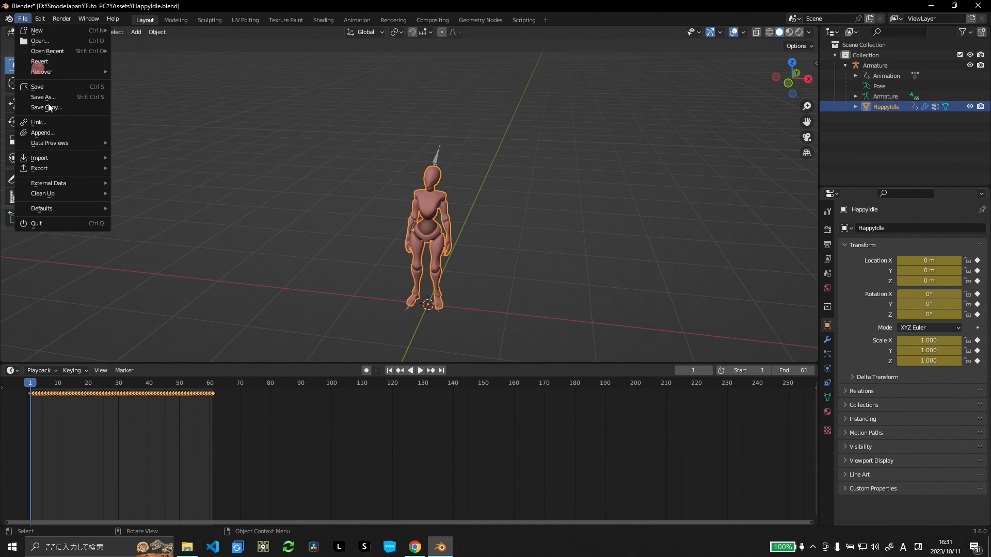
mouse_move(41, 172)
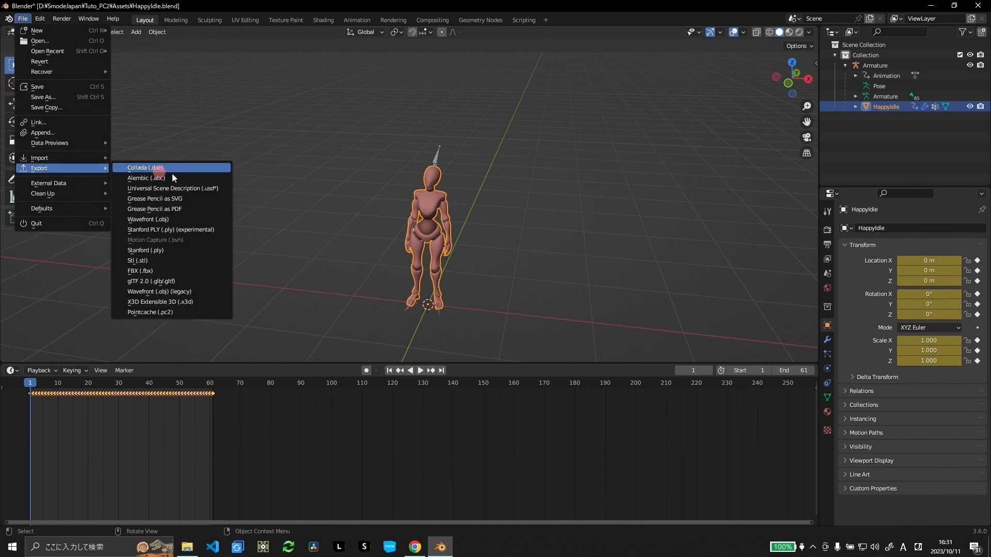
left_click(186, 217)
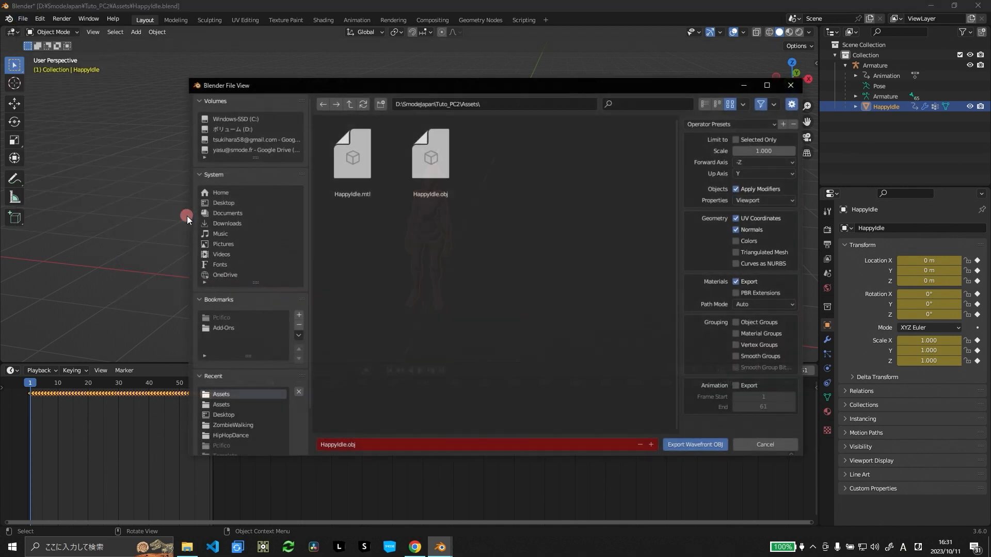
left_click(223, 202)
left_click(351, 157)
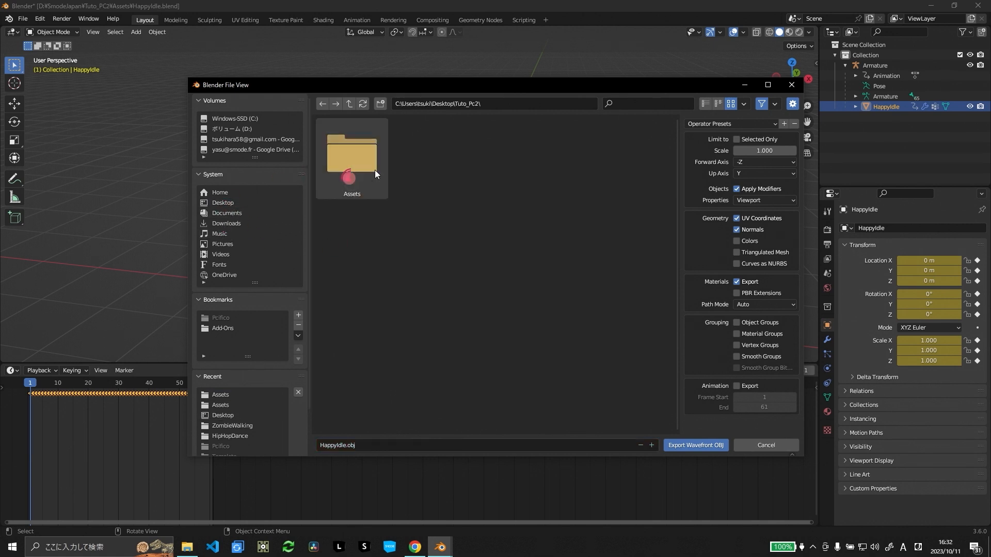
double_click(352, 154)
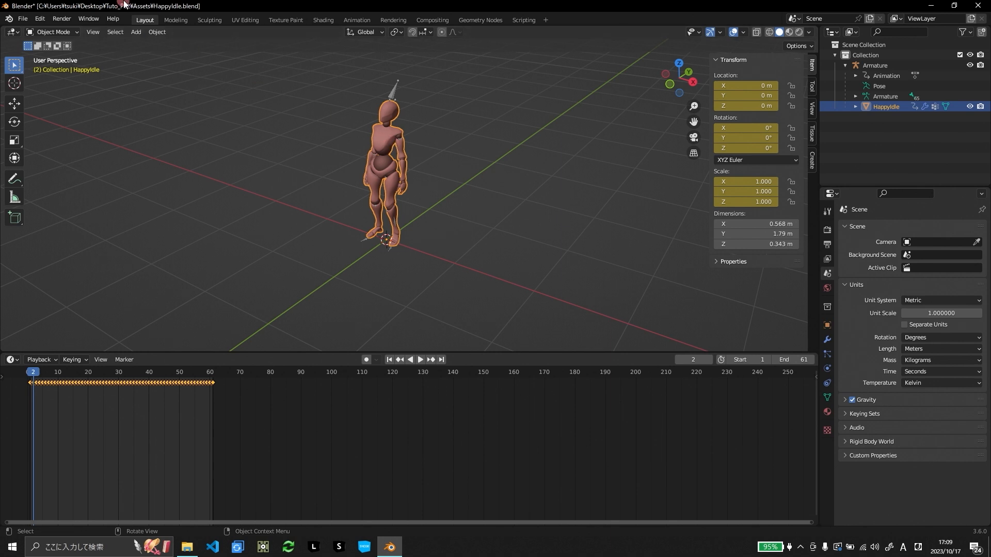
Export the HappyIdle mesh as pointcache HappyIdle.pc2 in the Assets folder, with end frame 61 and Export into Worldspace enabled.
left_click(22, 22)
mouse_move(51, 169)
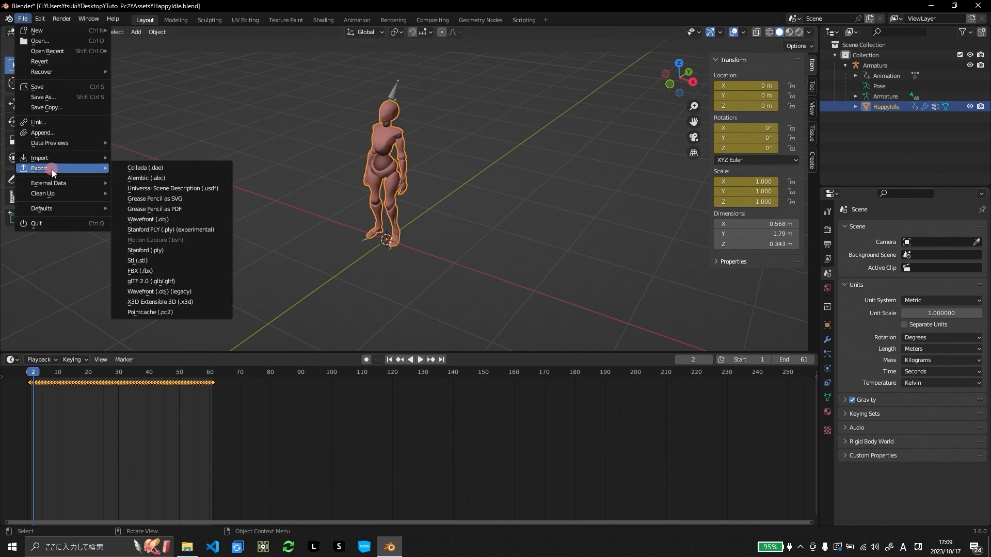
left_click(180, 312)
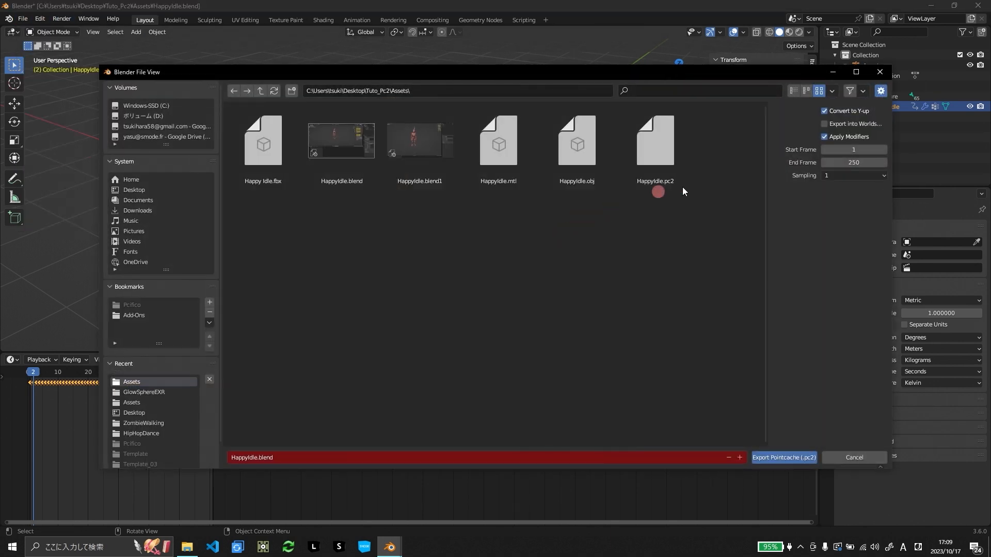
left_click(854, 165)
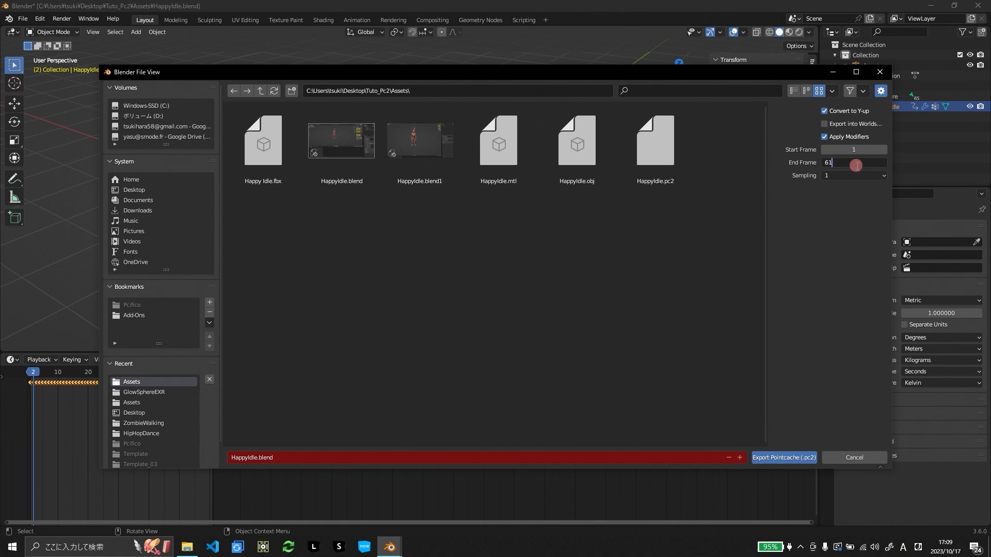
key("Return")
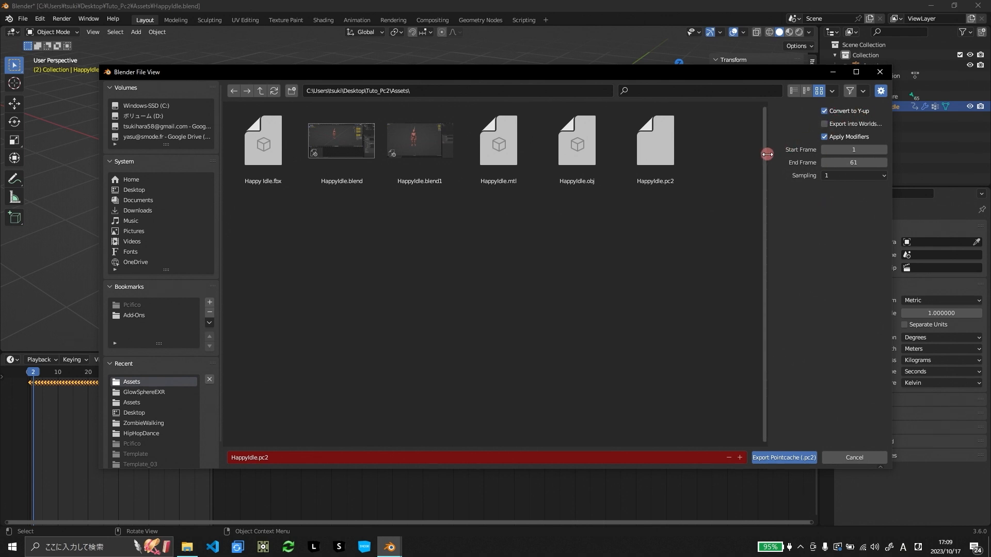
left_click_drag(764, 180, 624, 166)
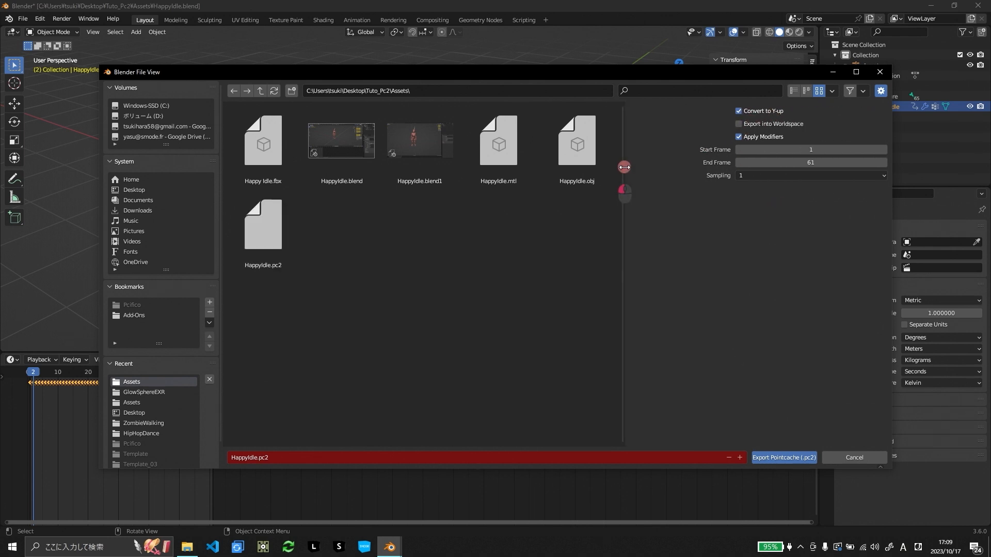
left_click(739, 126)
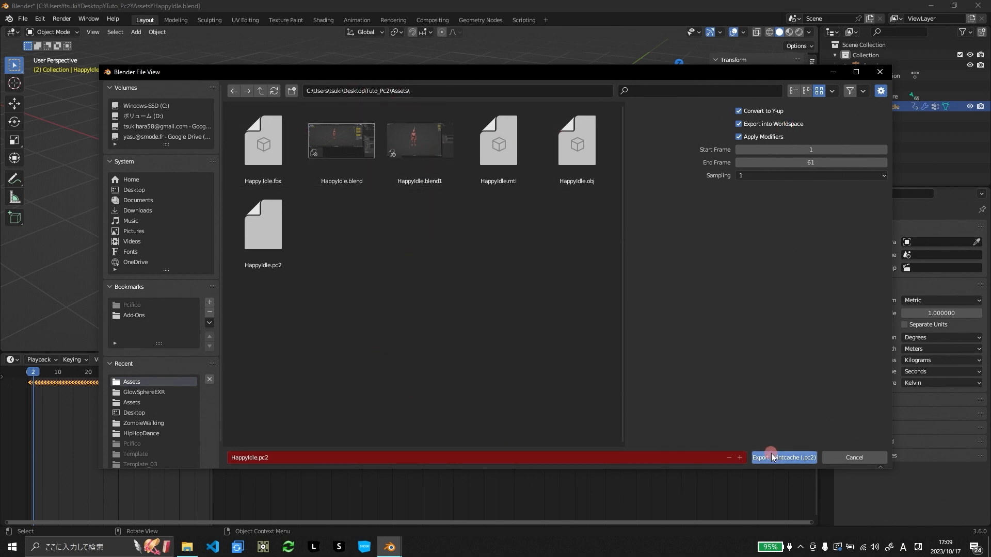
left_click(784, 458)
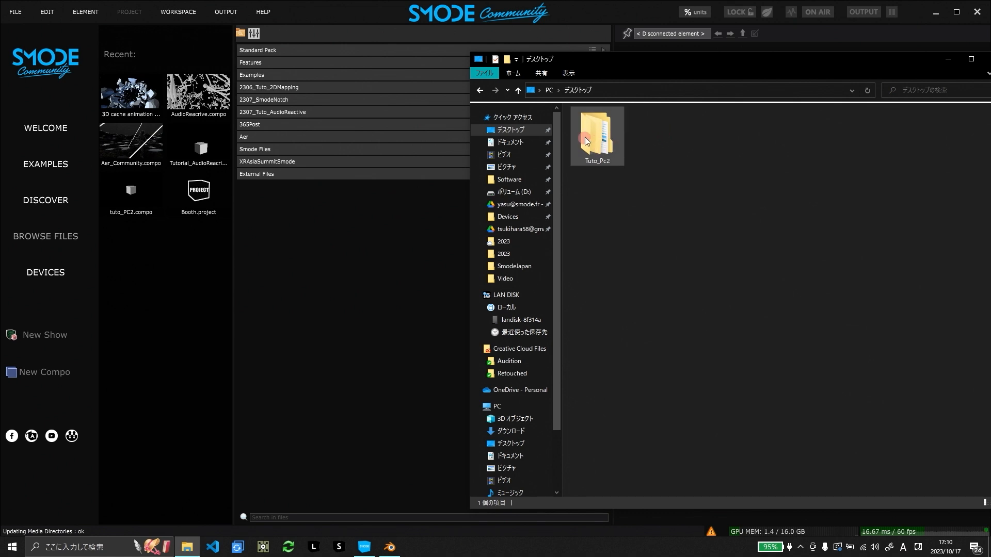
In Smode, add the desktop's Tuto_Pc2 folder as a media directory and create a new 1920 x 1080 compo.
left_click_drag(594, 131, 272, 213)
left_click_drag(294, 249, 296, 248)
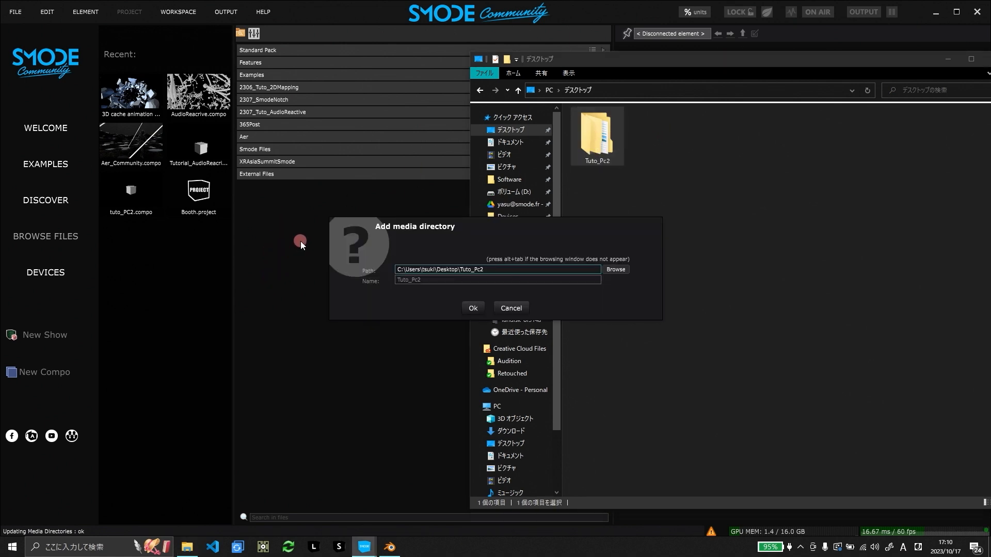
left_click(467, 309)
left_click(41, 374)
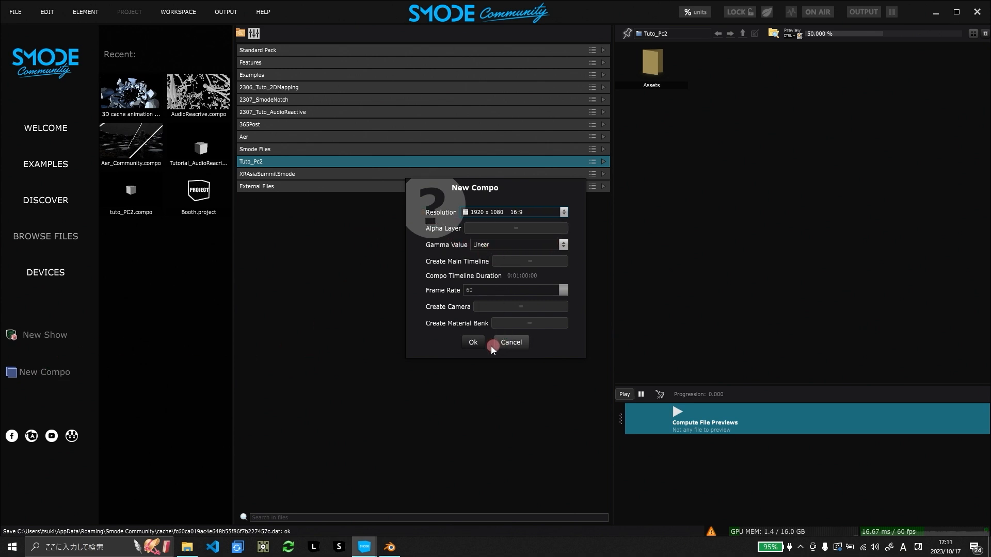
left_click(474, 343)
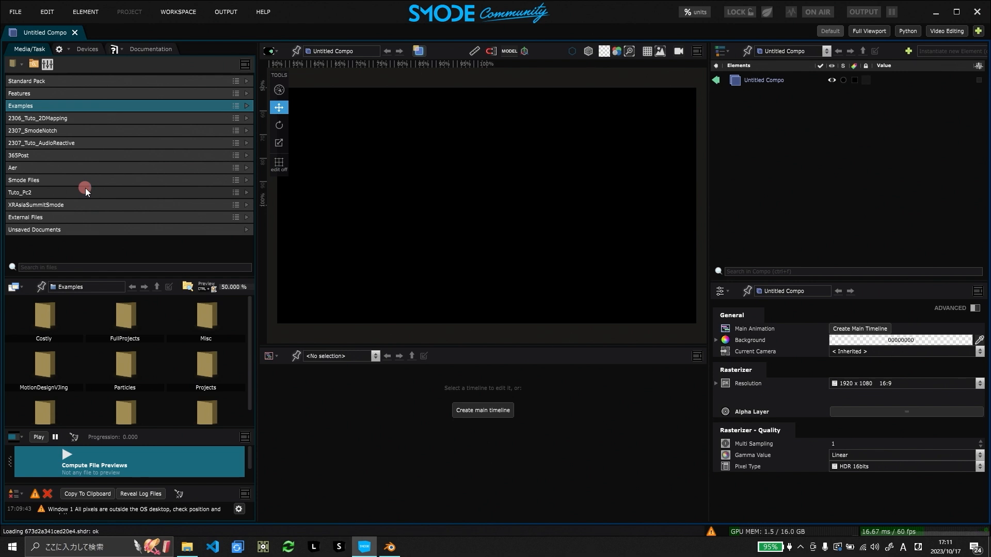
Add HappyIdle.obj from the Tuto_Pc2 Assets folder to Untitled Compo.
left_click(85, 189)
left_click(21, 205)
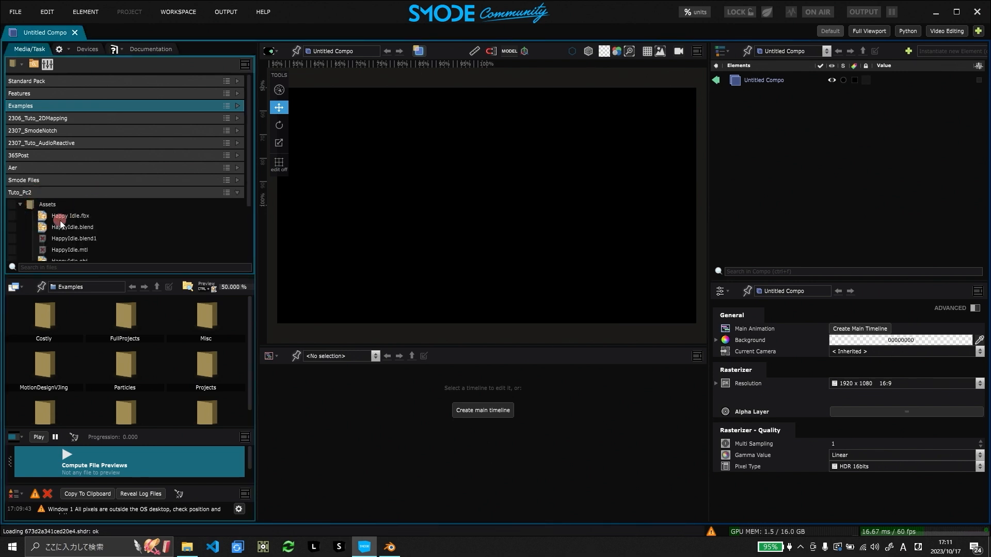
scroll(67, 214, "down", 2)
left_click(46, 236)
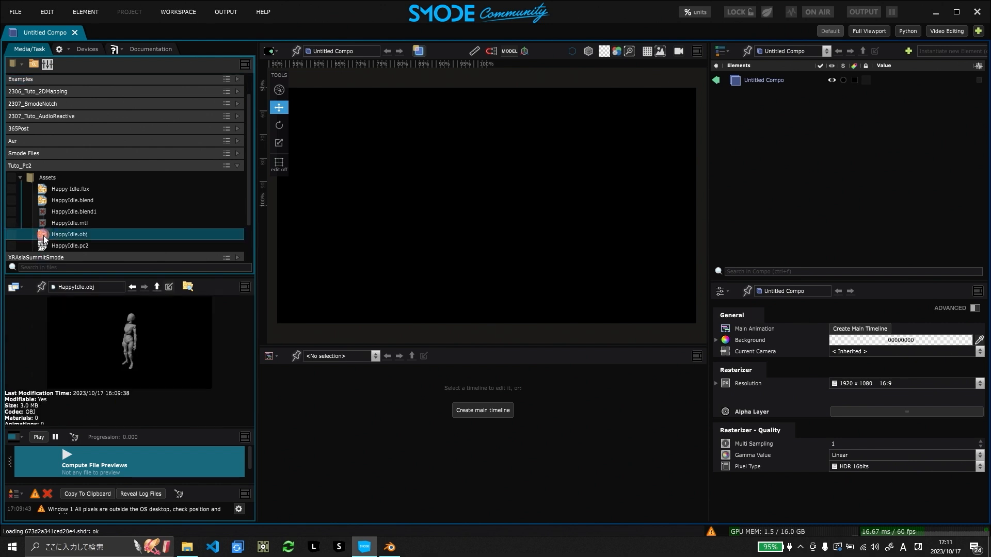
left_click_drag(46, 237, 762, 82)
left_click(739, 88)
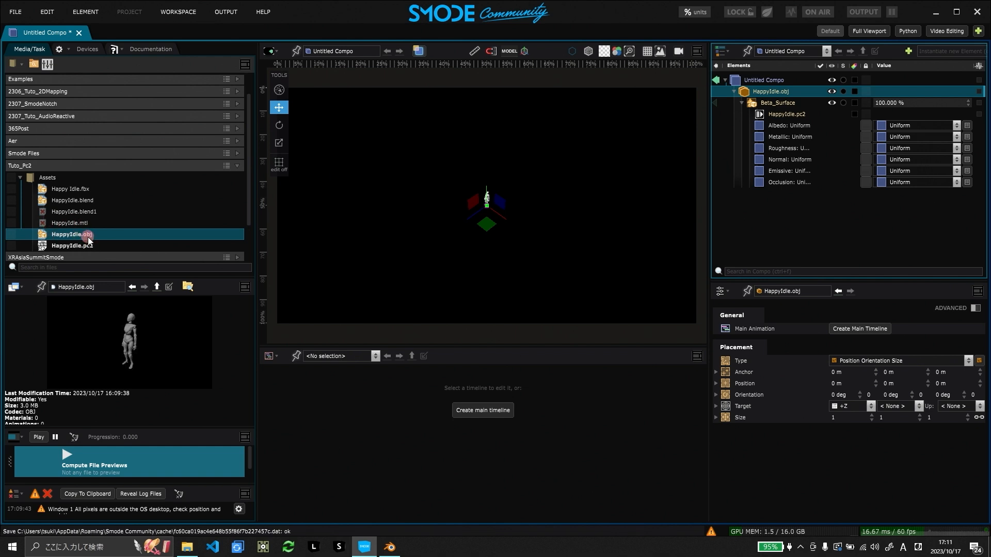
Delete the HappyIdle.pc2 modifier under Beta_Surface and reattach HappyIdle.pc2 from the Assets folder to Beta_Surface.
left_click(787, 114)
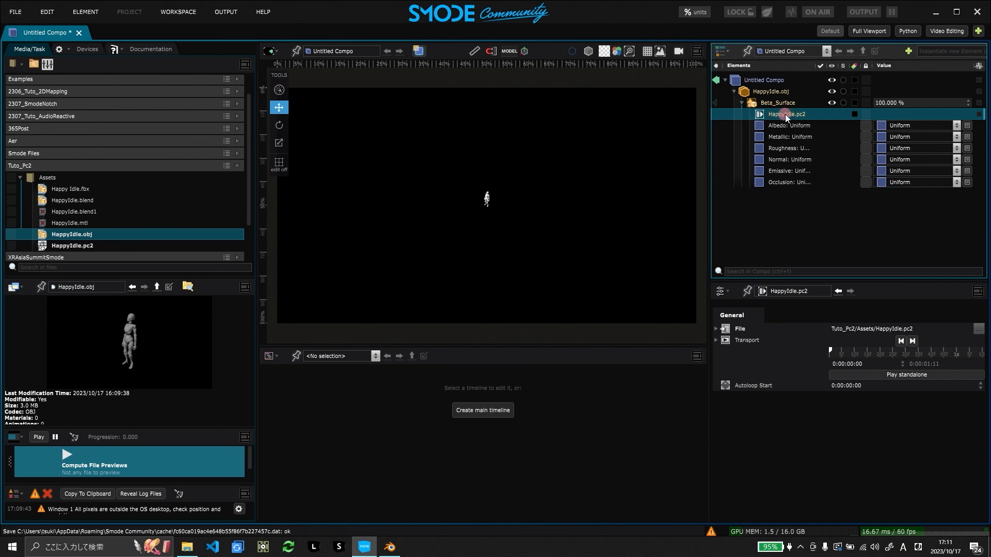
key("Delete")
key("Return")
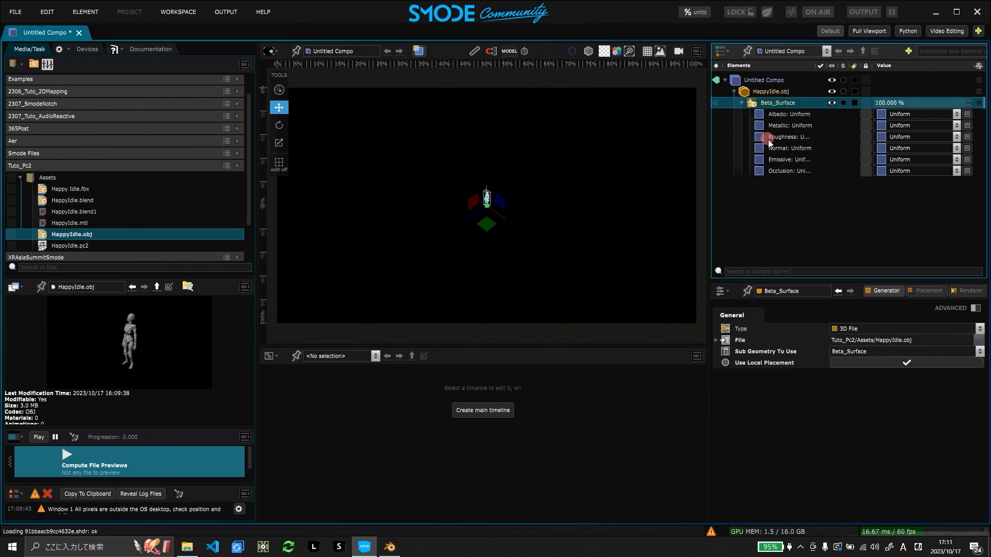
left_click(49, 247)
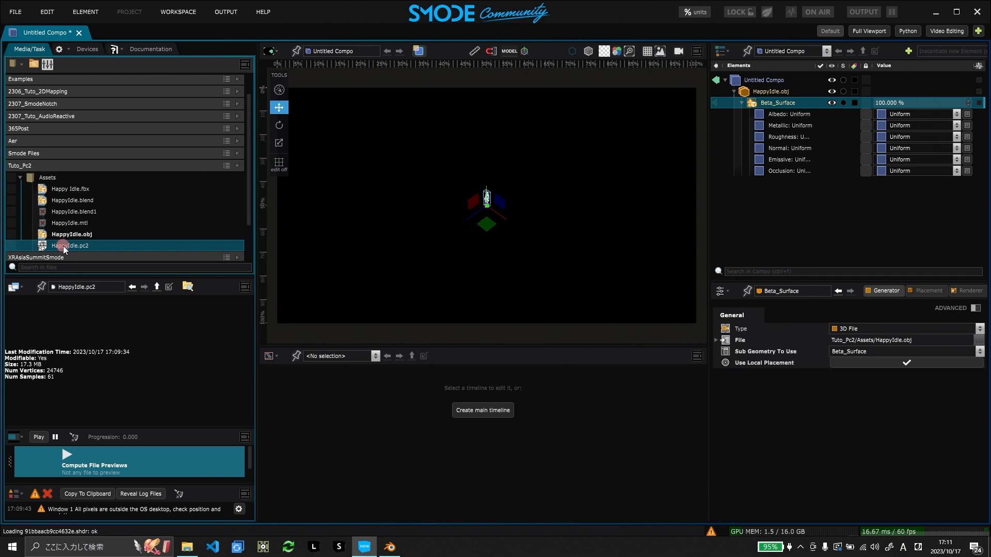
left_click_drag(63, 246, 774, 106)
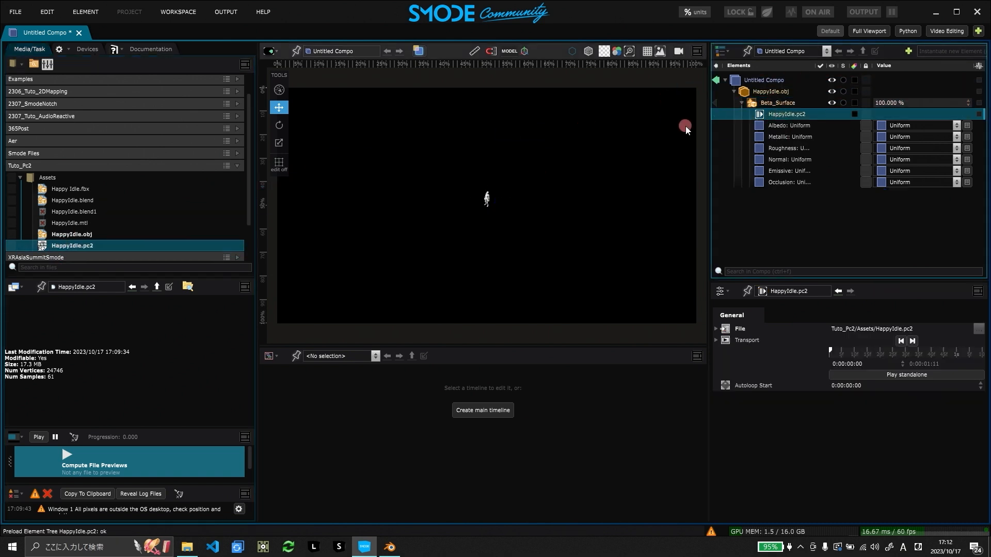
Add a Perspective Camera to Untitled Compo and move it to frame the whole character at an angle.
left_click(757, 81)
right_click(757, 82)
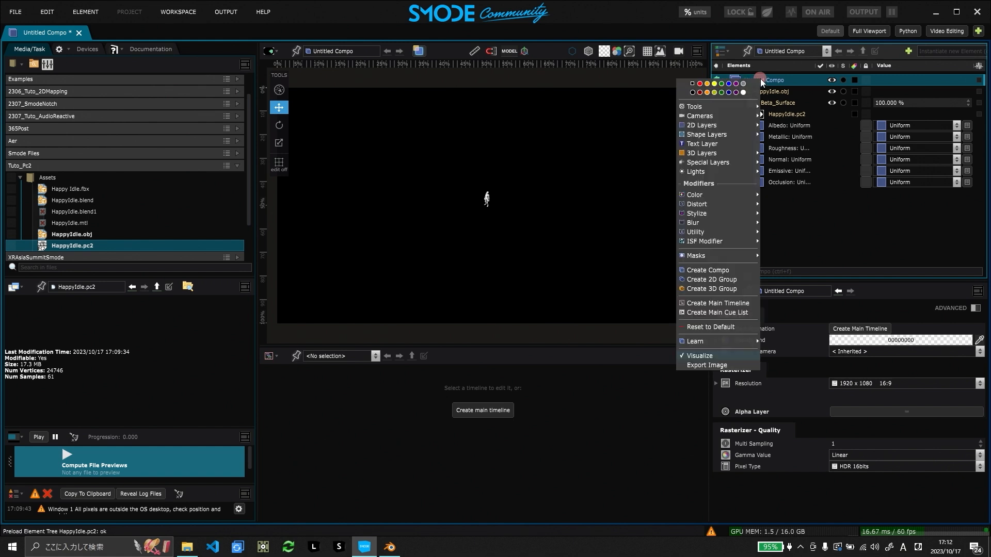
mouse_move(723, 116)
left_click(791, 118)
right_click_drag(400, 153, 425, 192)
middle_click_drag(424, 192, 419, 283)
scroll(418, 284, "down", 3)
scroll(419, 282, "down", 1)
scroll(485, 252, "up", 3)
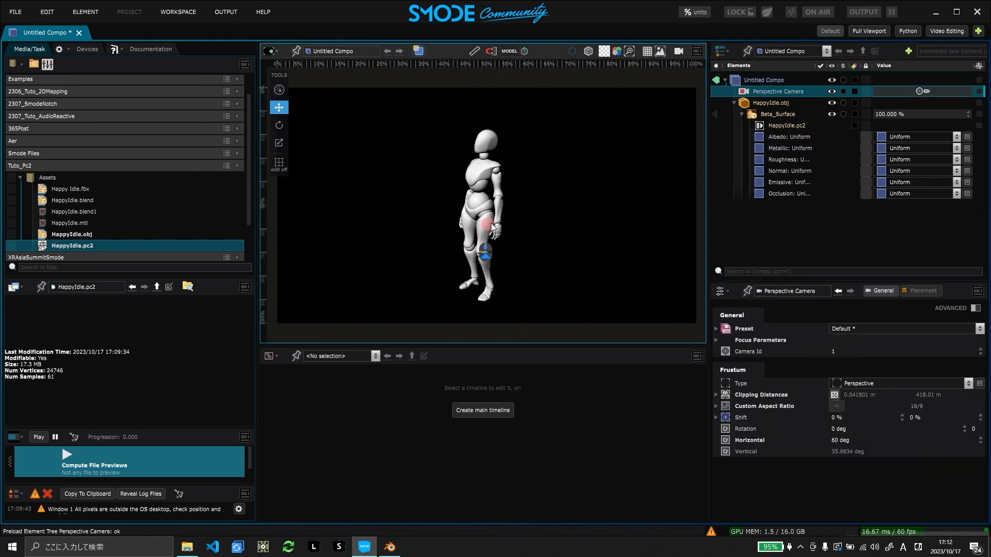
Play the HappyIdle.pc2 pointcache animation standalone with its own player.
left_click(786, 126)
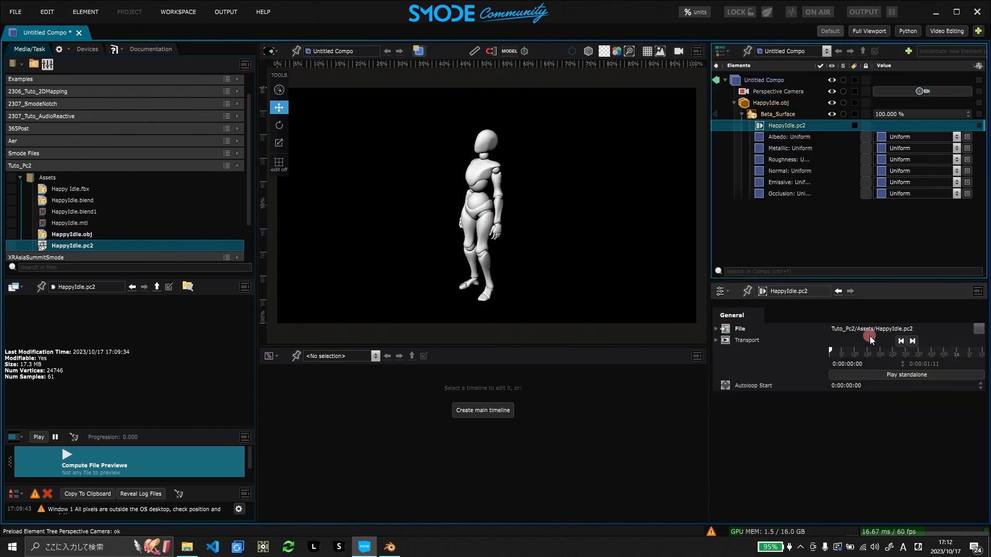
left_click(906, 374)
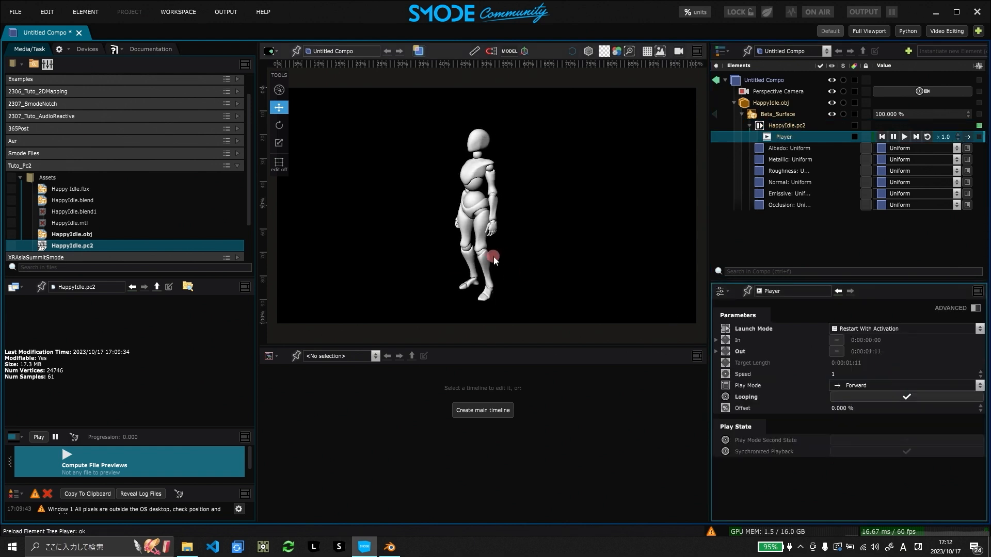
mouse_move(517, 282)
left_mouse_down()
mouse_move(548, 262)
mouse_move(460, 268)
mouse_move(586, 164)
left_mouse_up()
Add a 3D Plane to Untitled Compo as a floor under the character and set its size to 5 m.
left_click(769, 79)
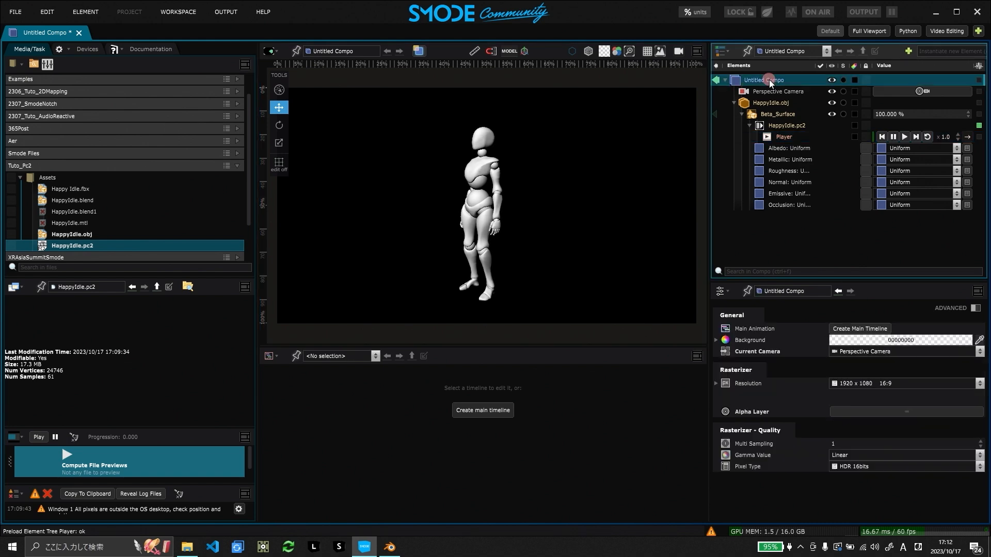
left_click(732, 106)
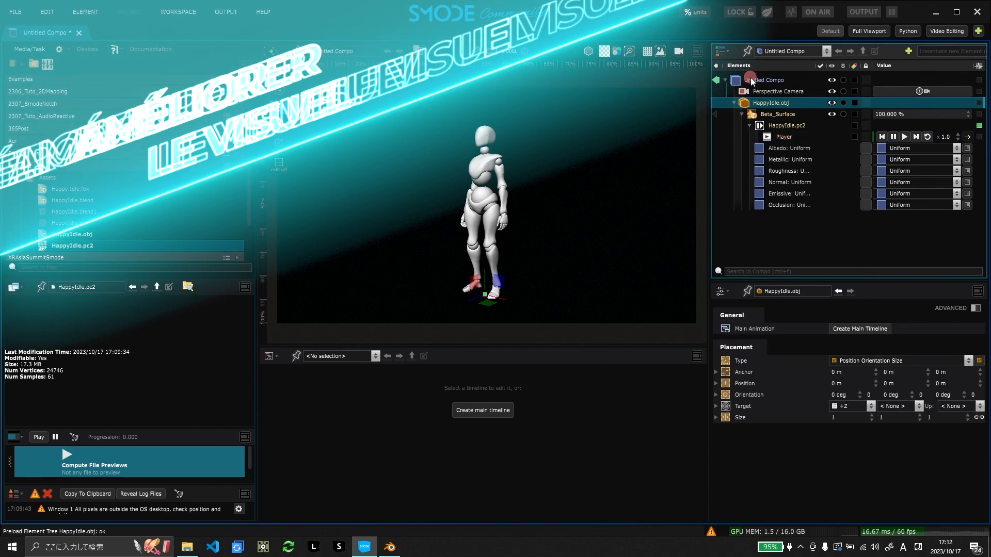
right_click(750, 78)
mouse_move(716, 161)
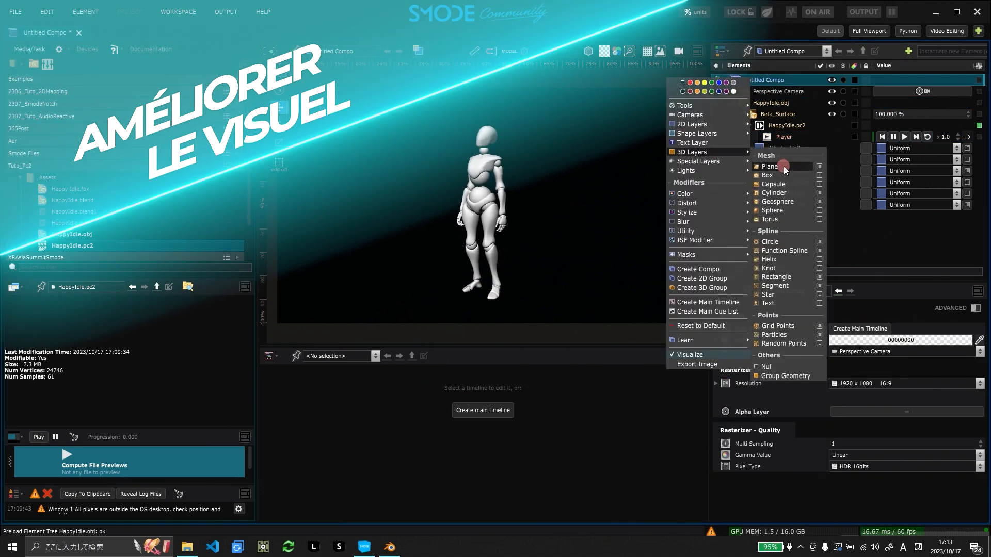
left_click(783, 166)
left_click(847, 364)
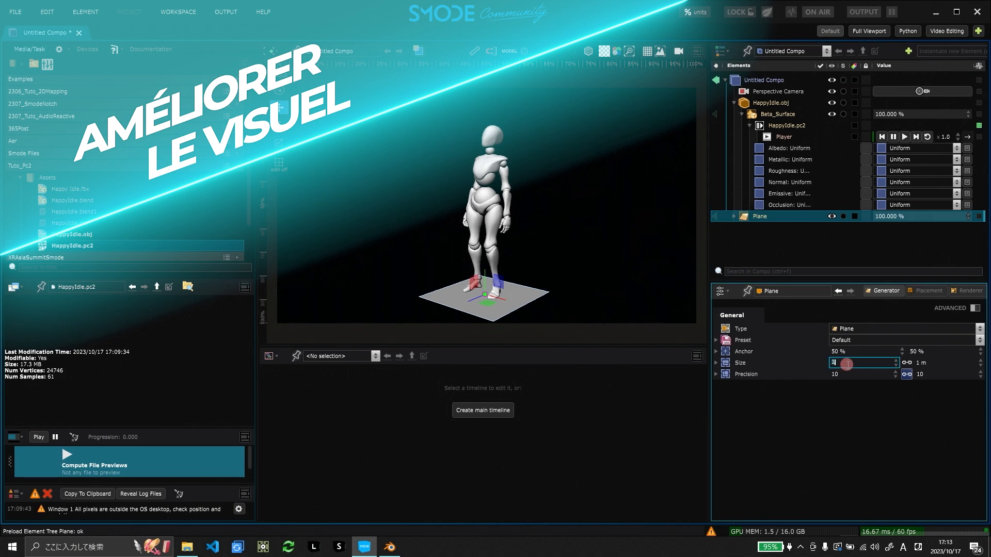
type("5")
key("Return")
mouse_move(426, 241)
left_mouse_down()
mouse_move(557, 238)
mouse_move(434, 252)
left_mouse_up()
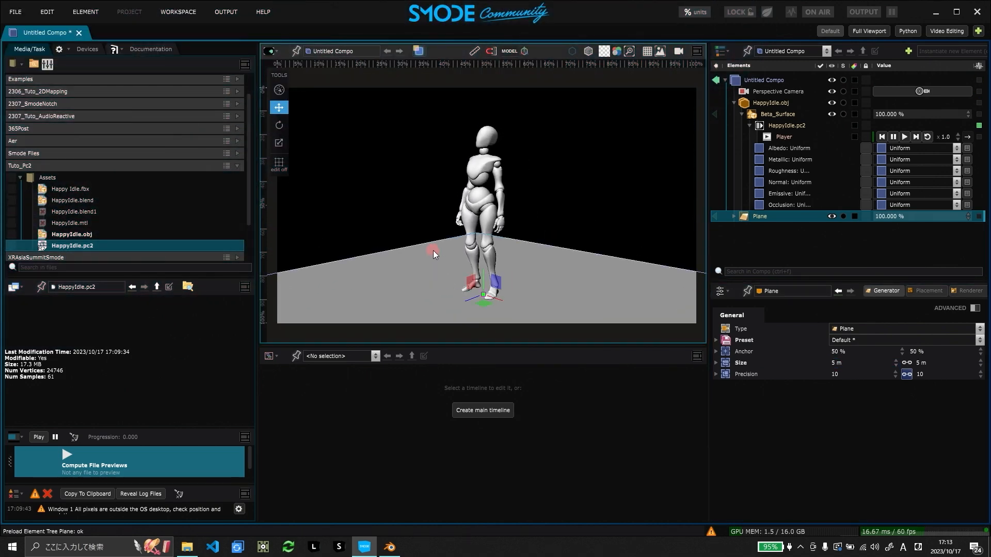